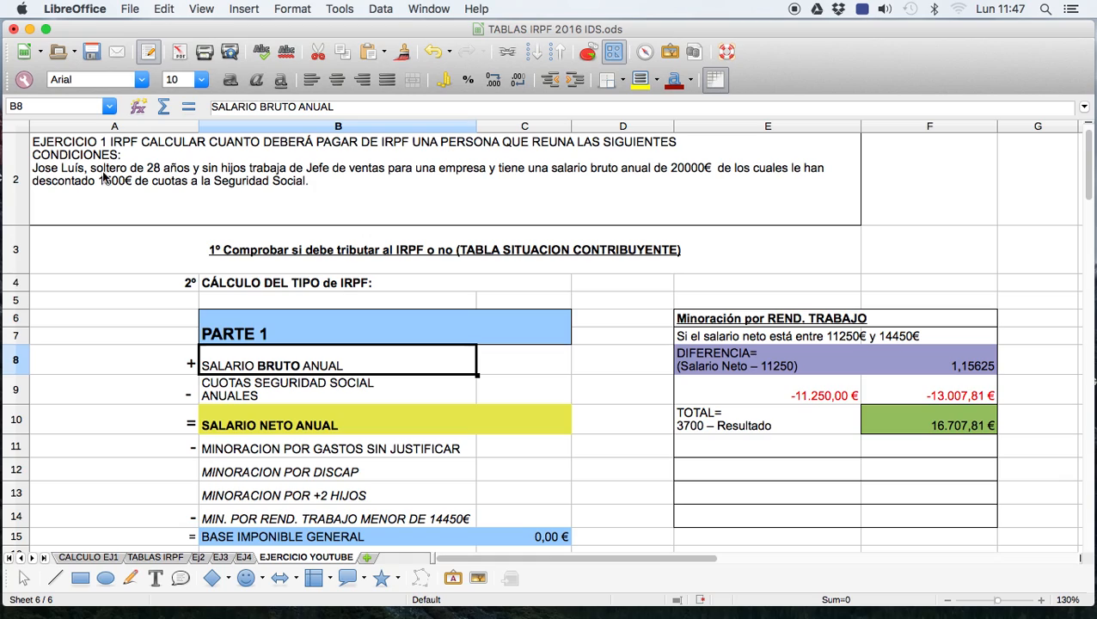
# Append "Calcular el tipo de IRPF que se le aplicara en la Nómina" to the exercise statement in A2
pyautogui.doubleClick(325, 185)
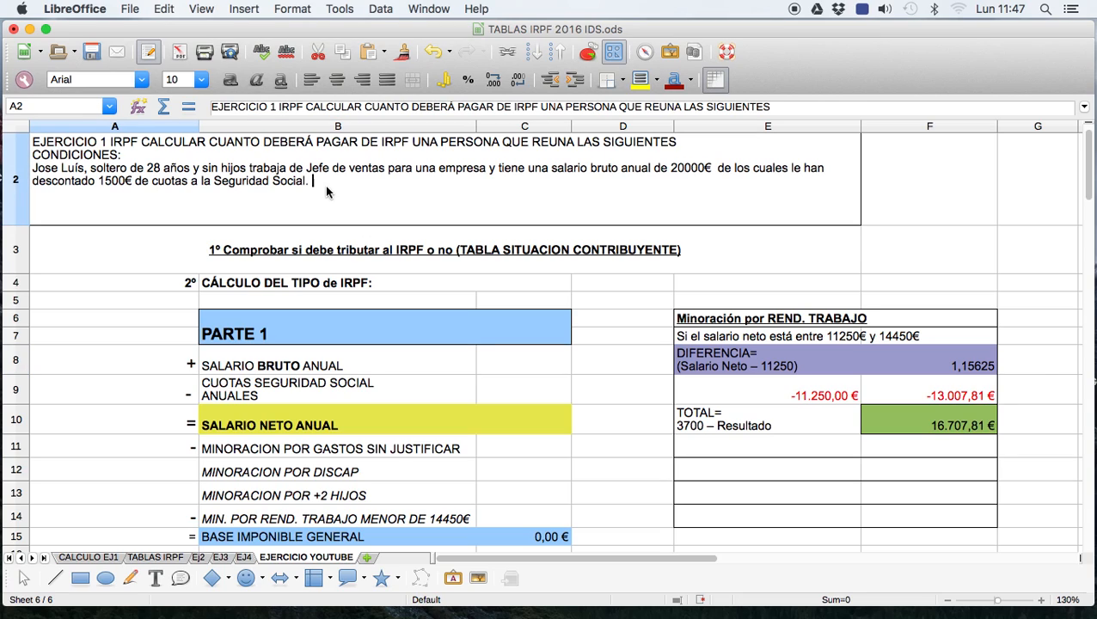
pyautogui.write('Calc')
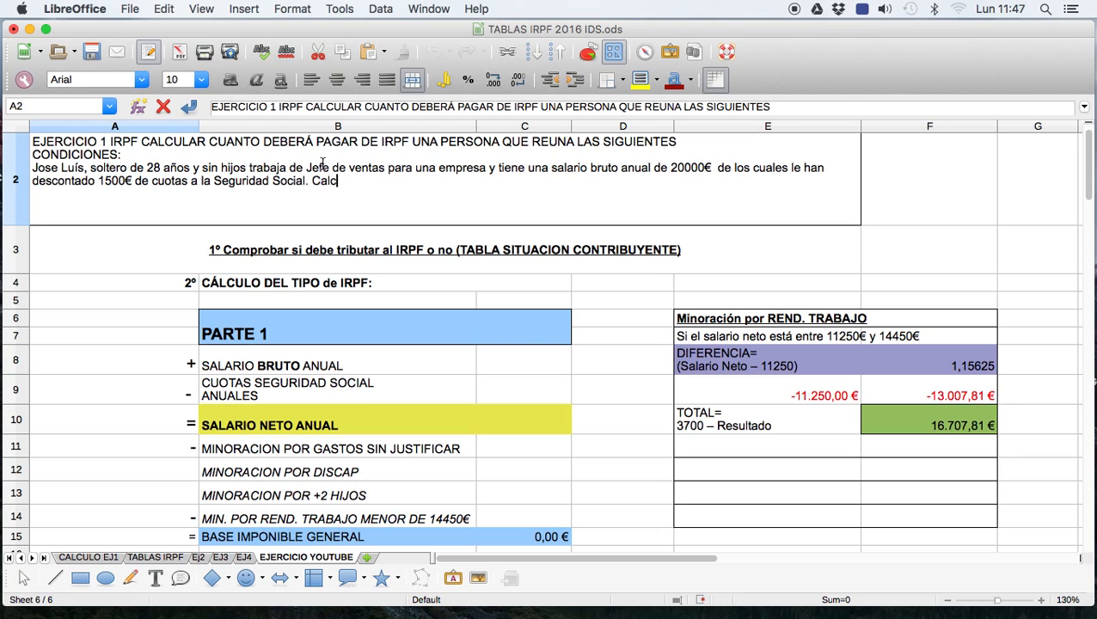
pyautogui.write('ular el tipo de IRPF')
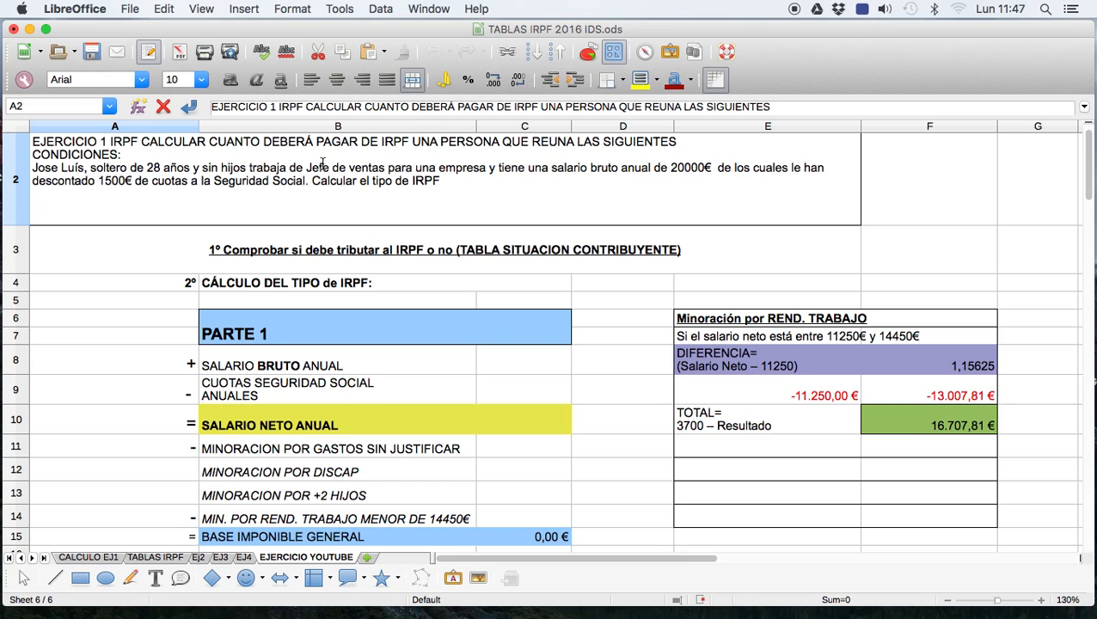
pyautogui.write(' que se le aplicara en la Nomina')
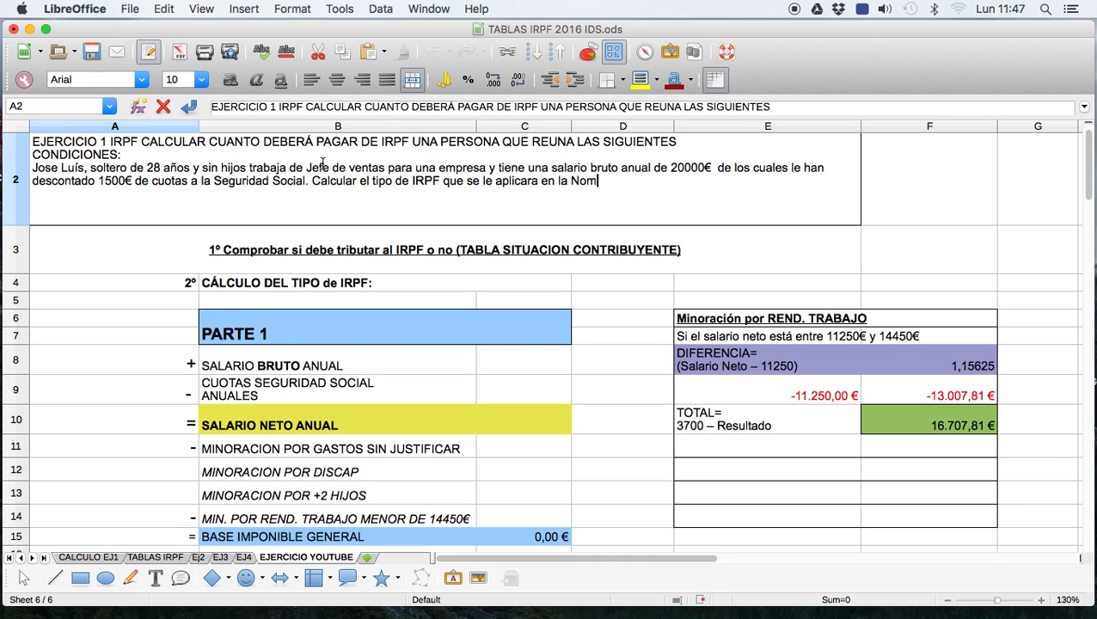
pyautogui.press('Left')
pyautogui.press('Left')
pyautogui.press('Left')
pyautogui.press('Left')
pyautogui.press('Left')
pyautogui.press('Delete')
pyautogui.write('ó')
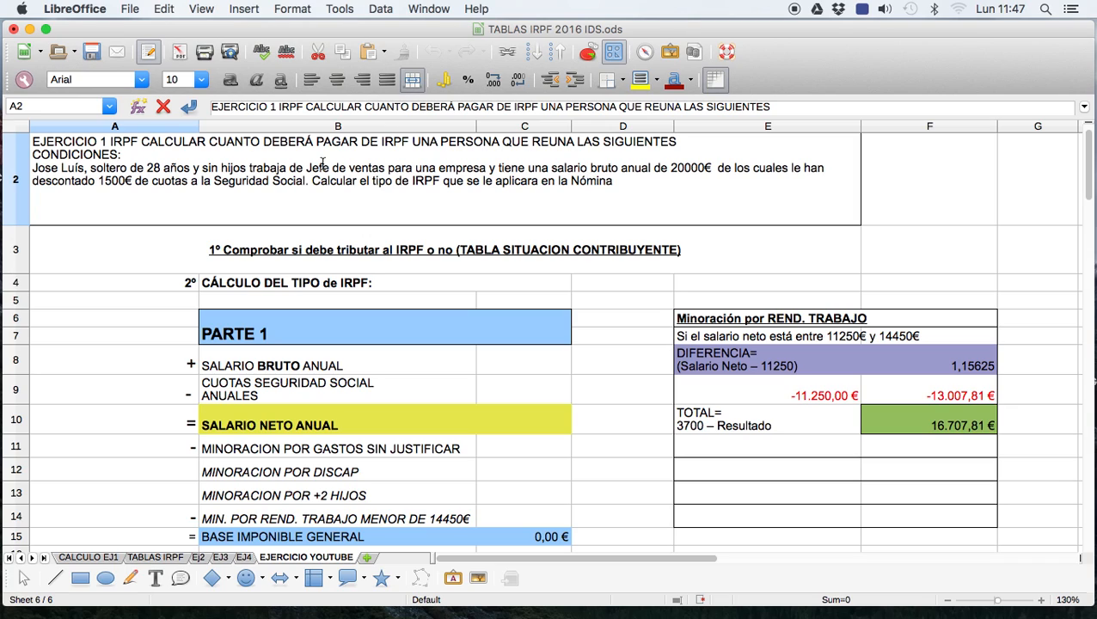
pyautogui.press('Return')
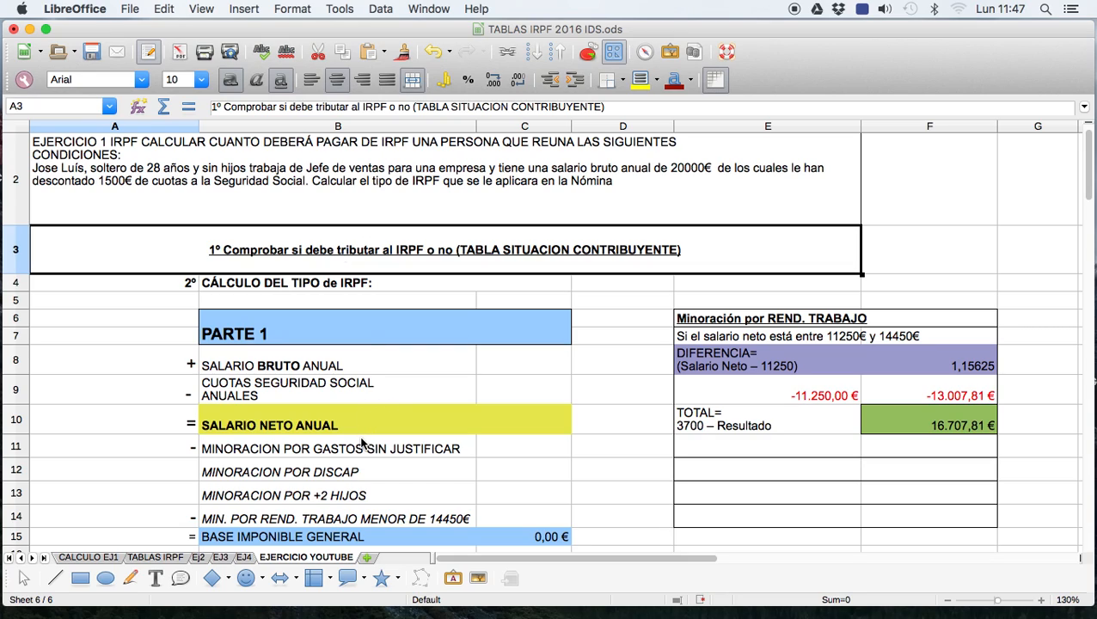
# Check the childless "Otras situaciones" threshold in the TABLAS IRPF contributor situation table against the exercise statement, returning to EJERCICIO YOUTUBE
pyautogui.click(153, 559)
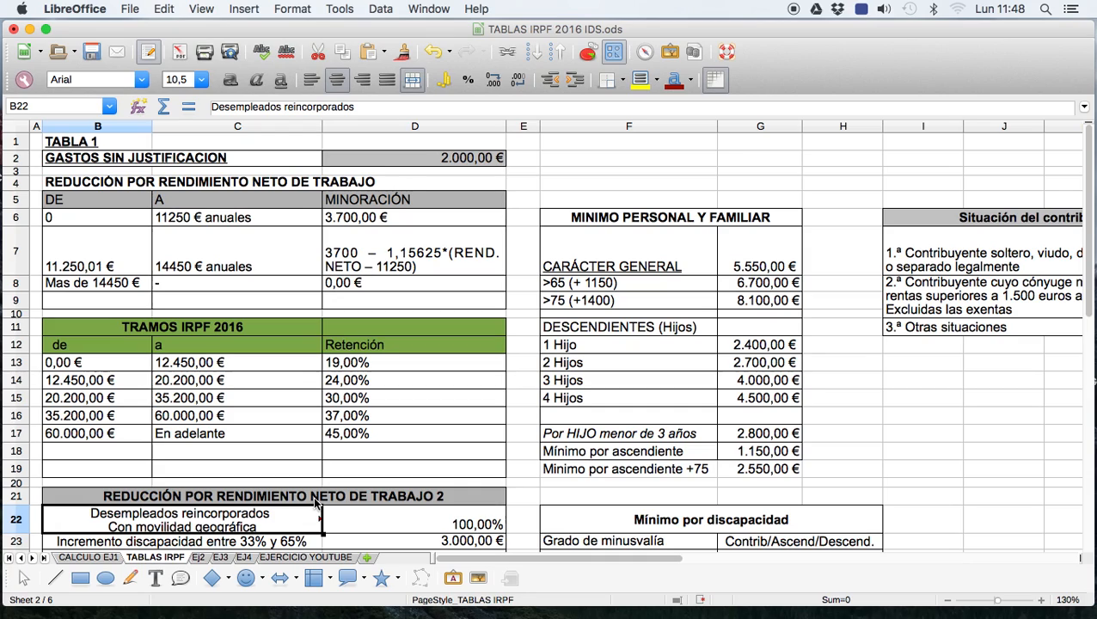
pyautogui.moveTo(522, 557); pyautogui.dragTo(639, 563)
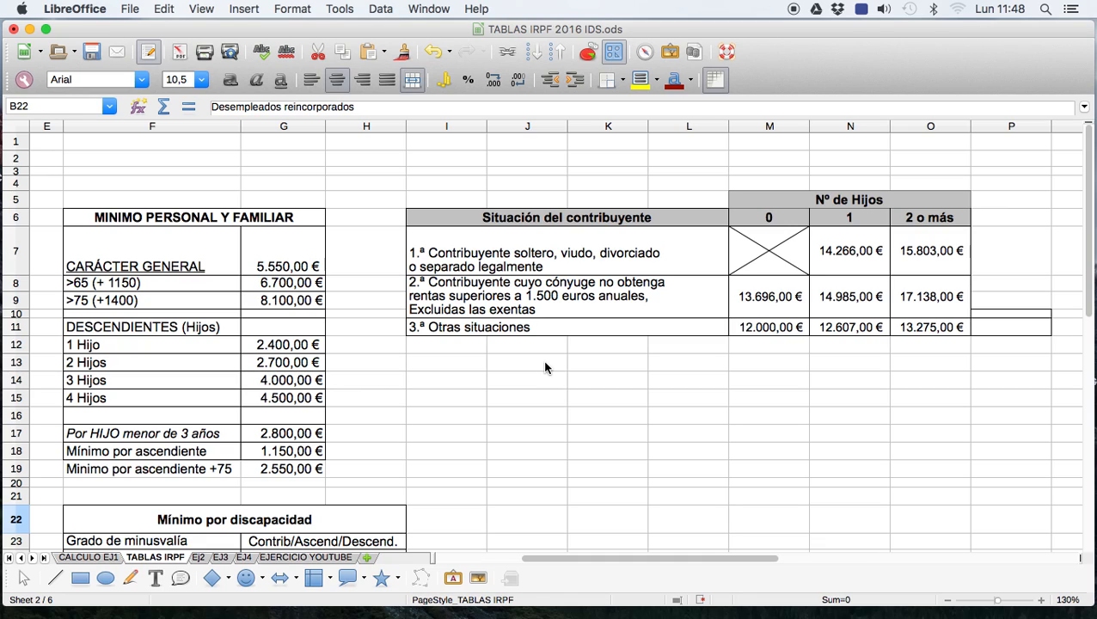
pyautogui.click(303, 557)
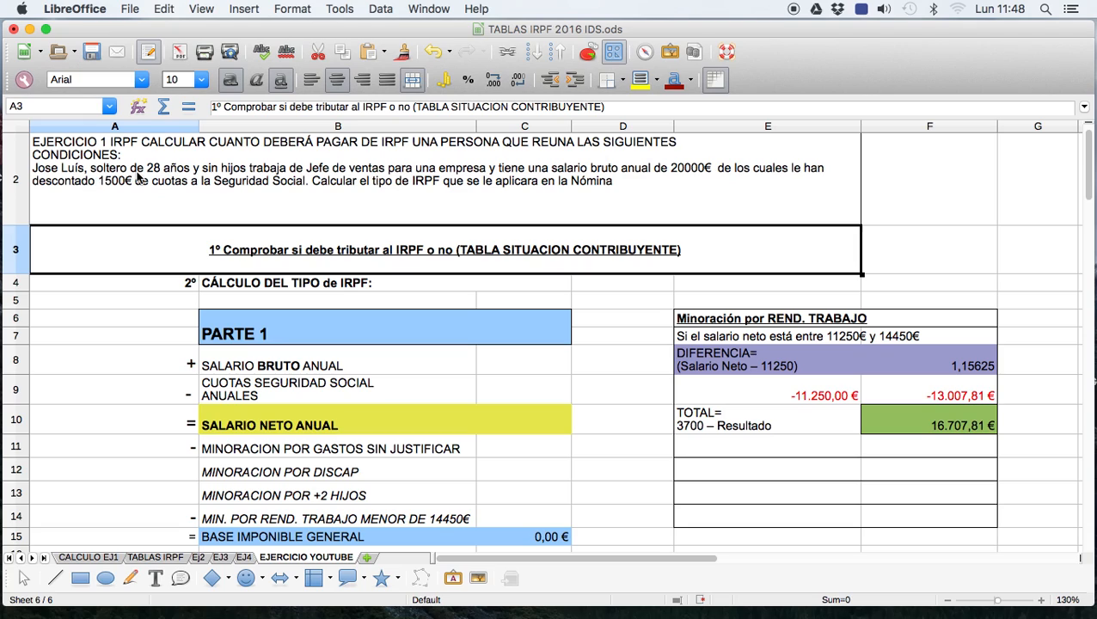
pyautogui.click(160, 557)
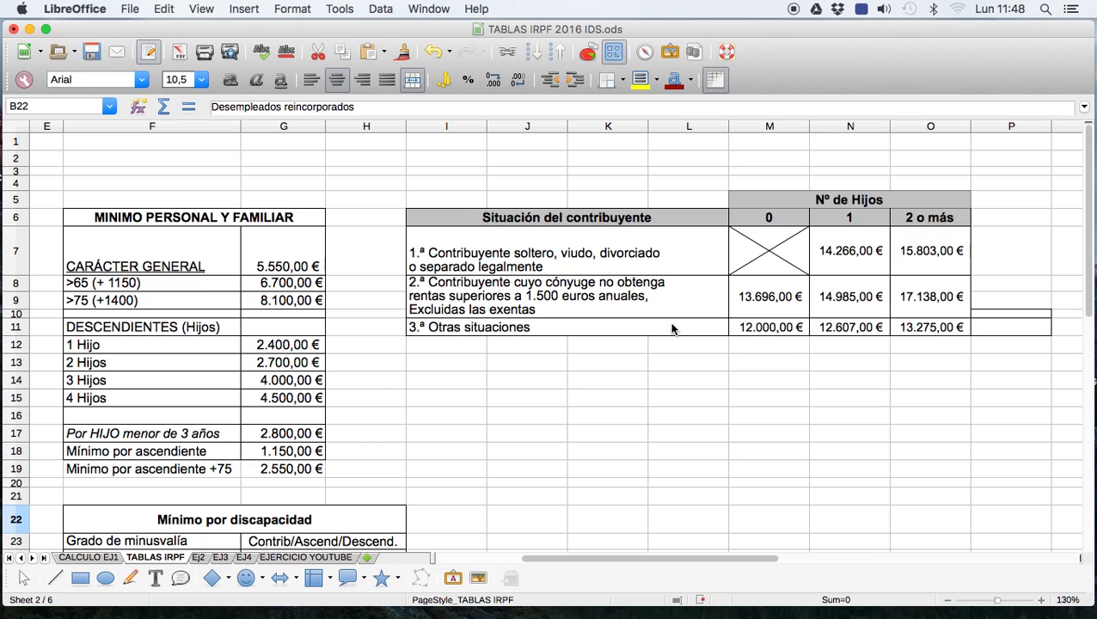
pyautogui.click(741, 330)
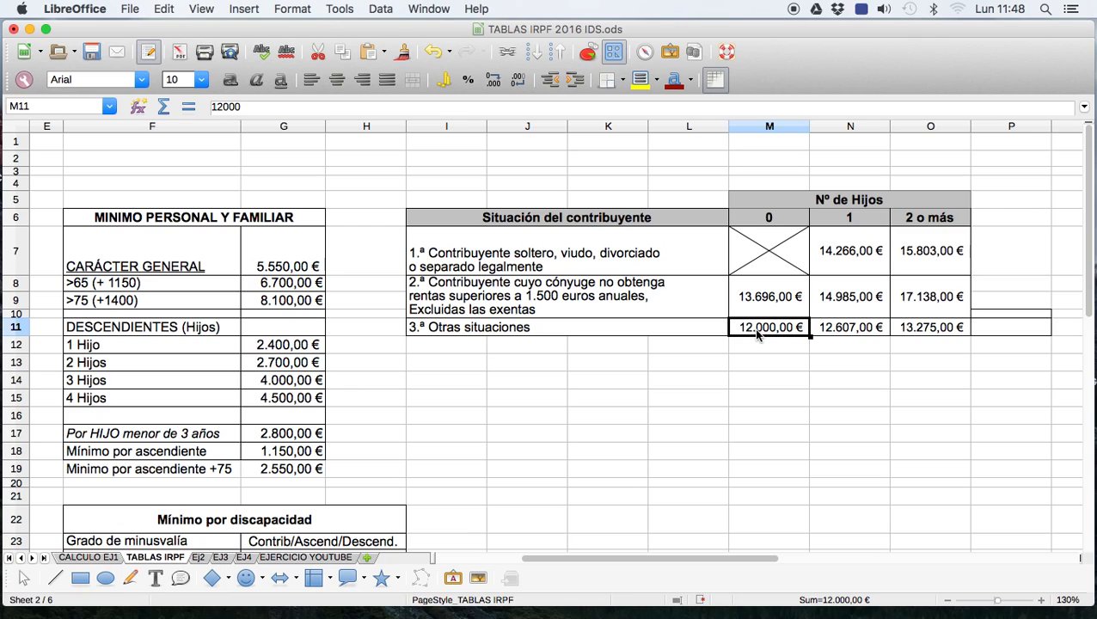
pyautogui.click(305, 559)
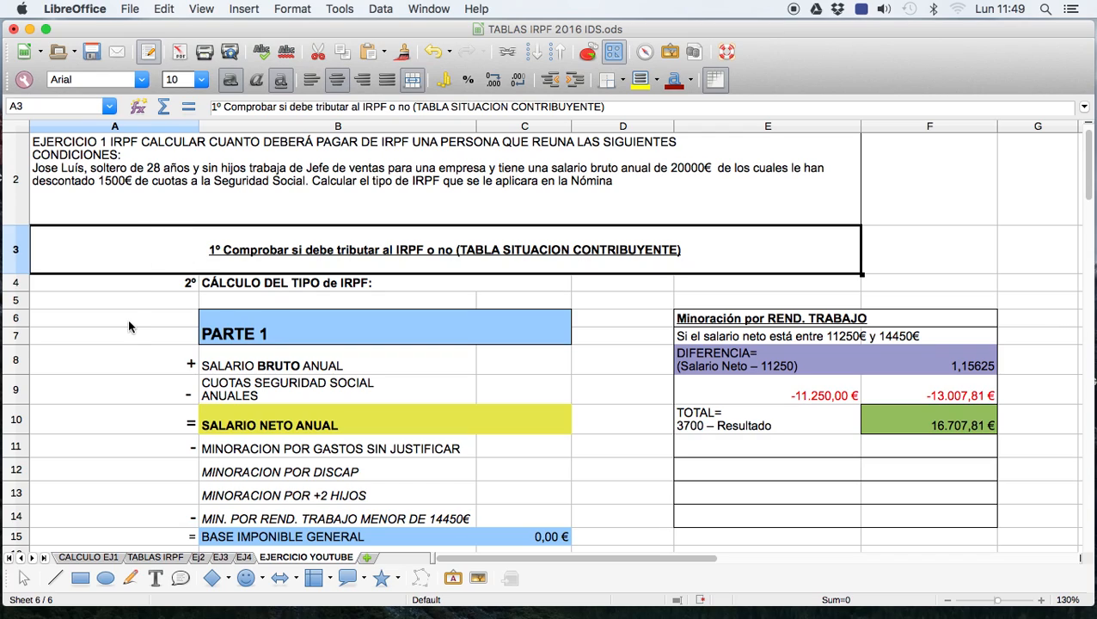
# Enter 20000 as the gross annual salary in C8 and 1500 as the annual Social Security contributions in C9
pyautogui.click(215, 285)
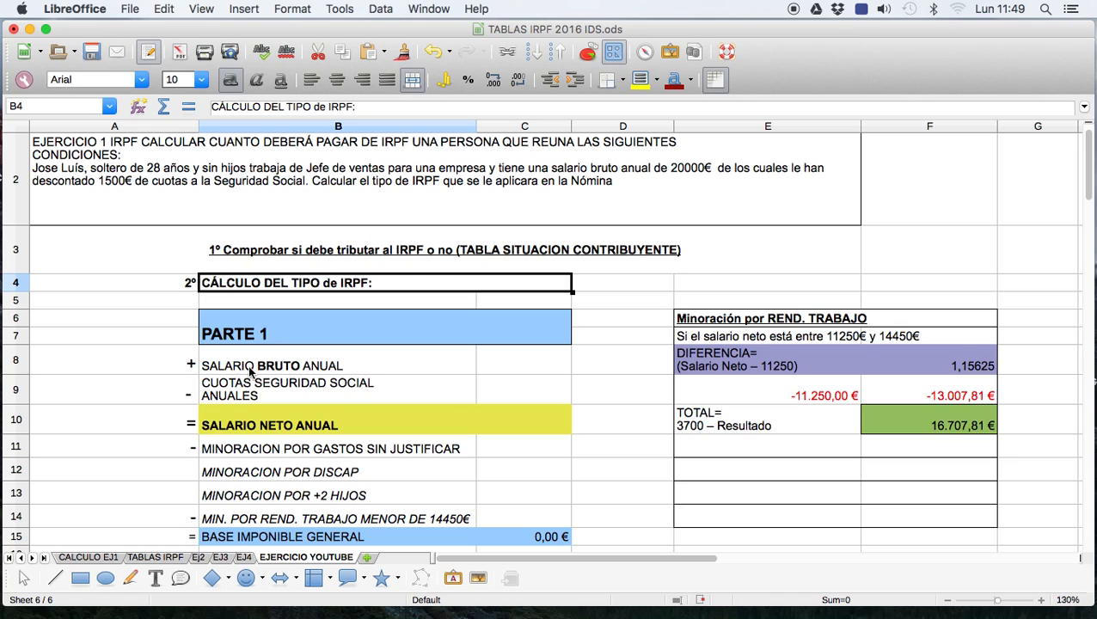
pyautogui.click(509, 366)
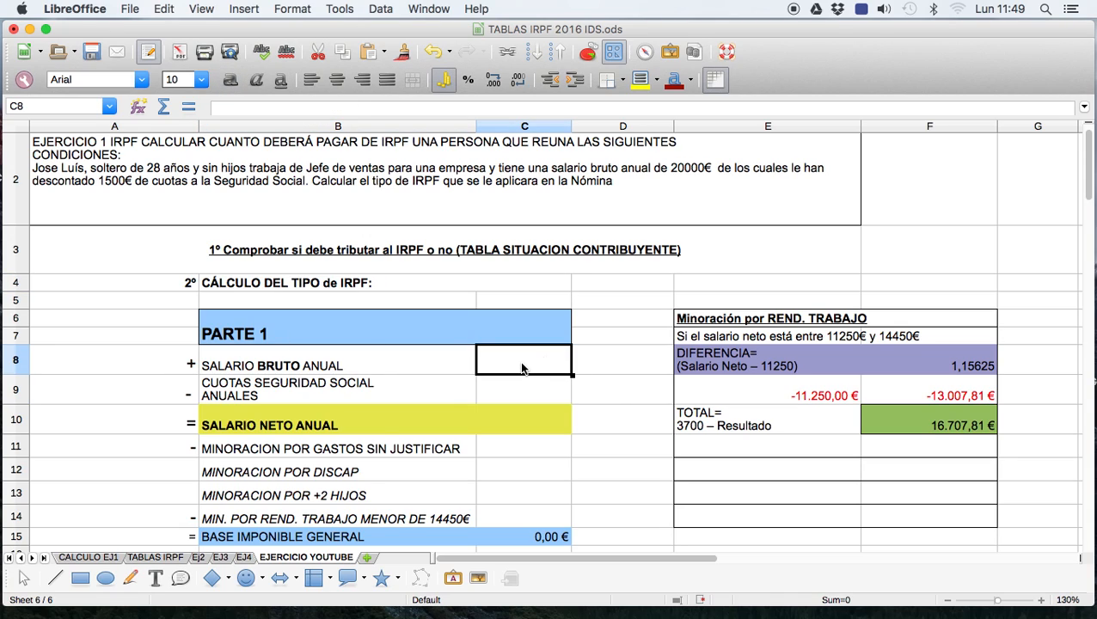
pyautogui.write('2')
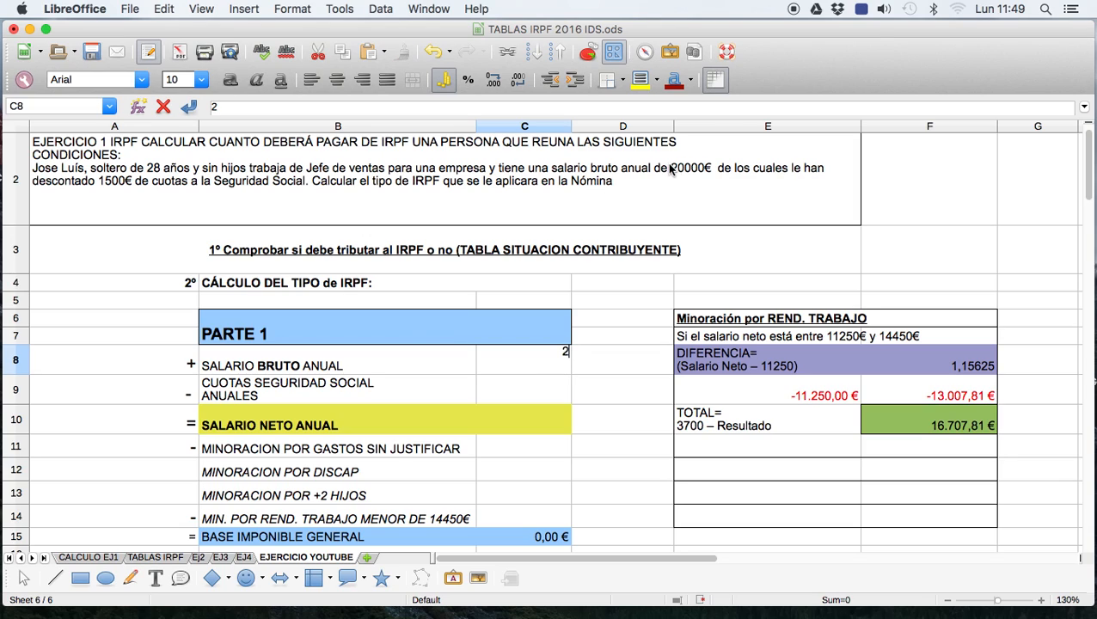
pyautogui.write('0000')
pyautogui.press('Return')
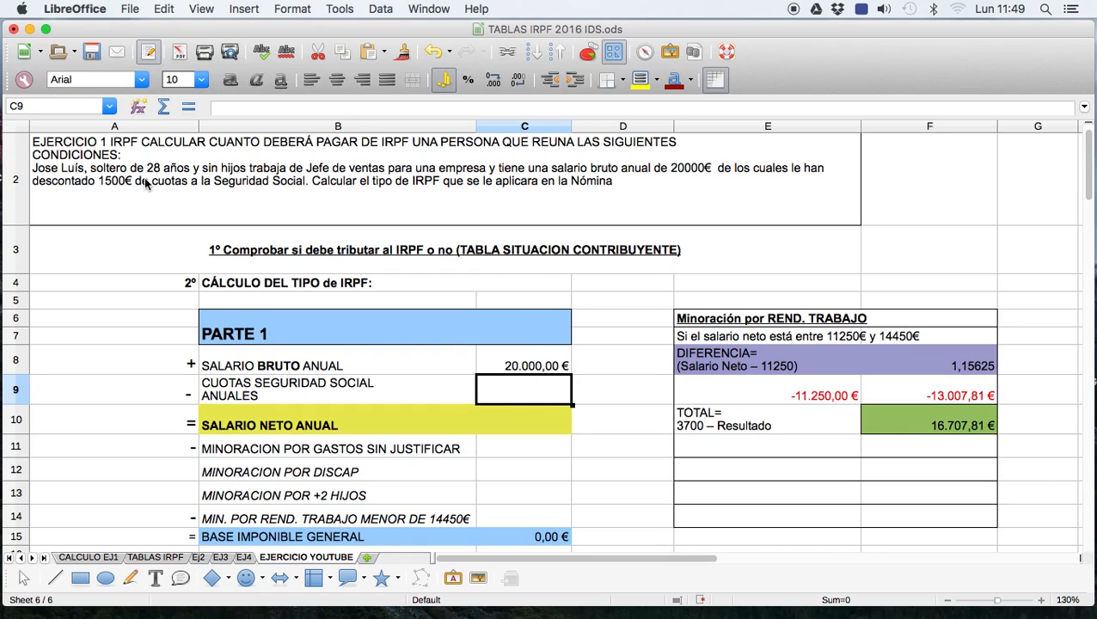
pyautogui.write('1500')
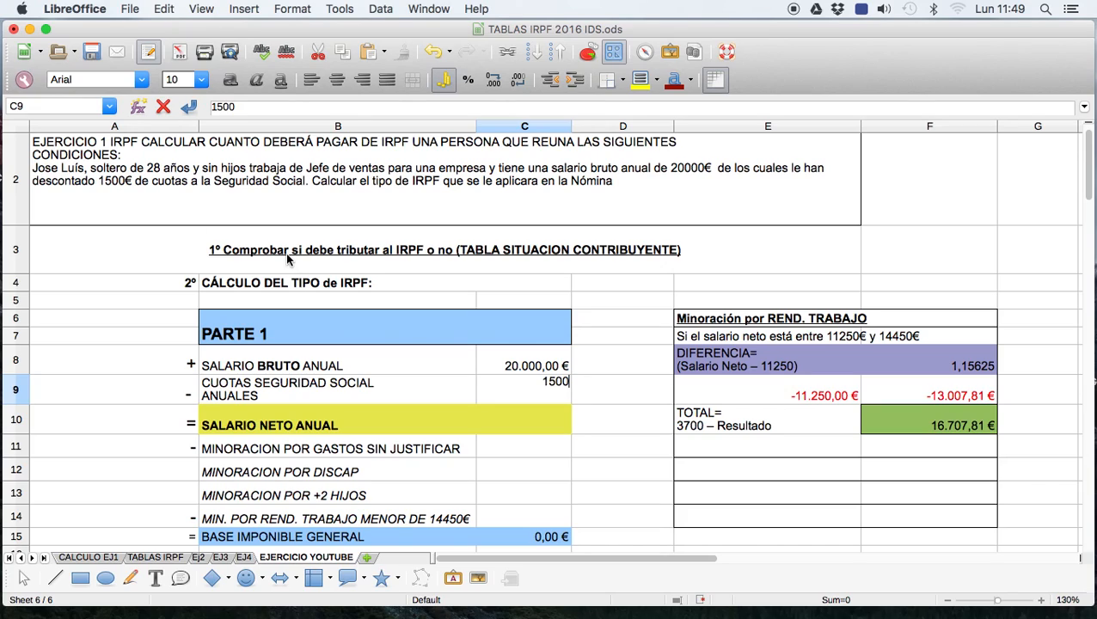
pyautogui.press('Return')
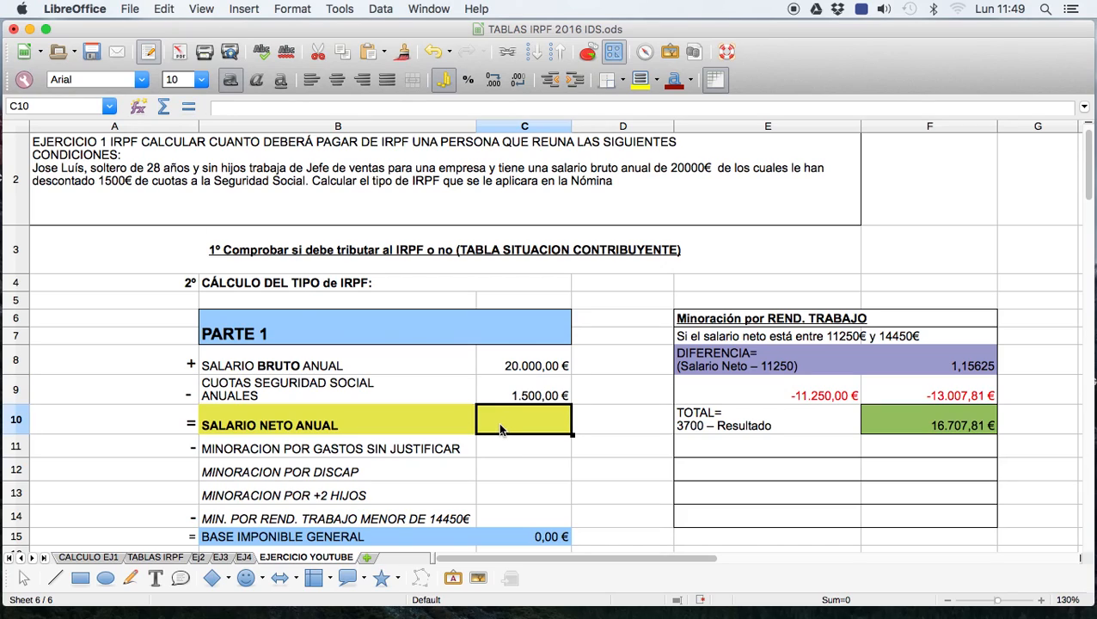
# Calculate the net annual salary in C10 with the formula =20000-1500
pyautogui.write('=')
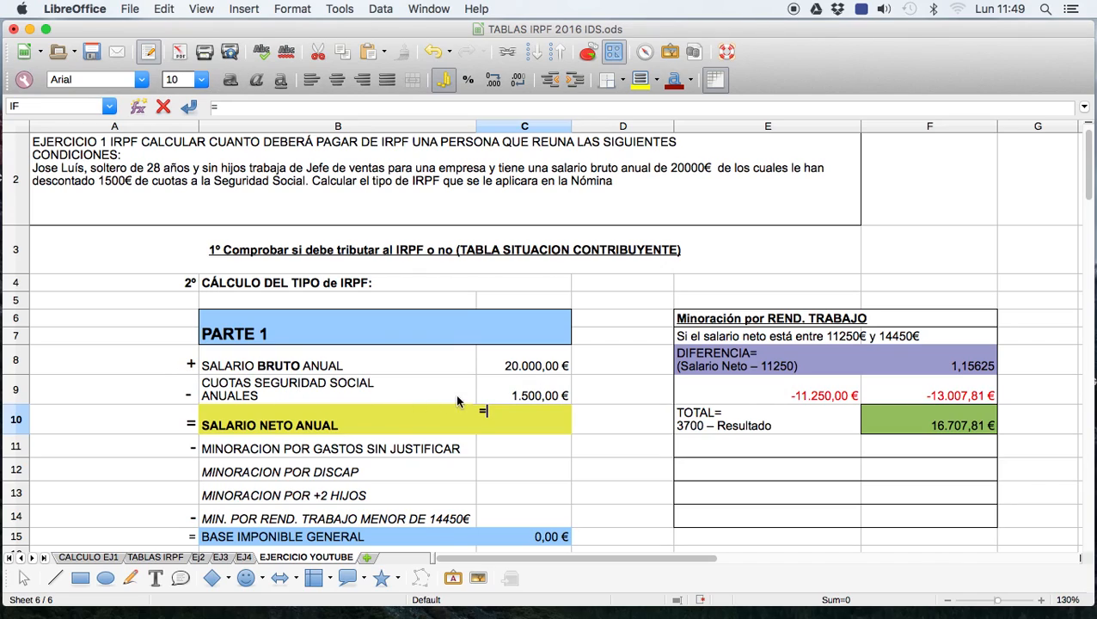
pyautogui.write('20000')
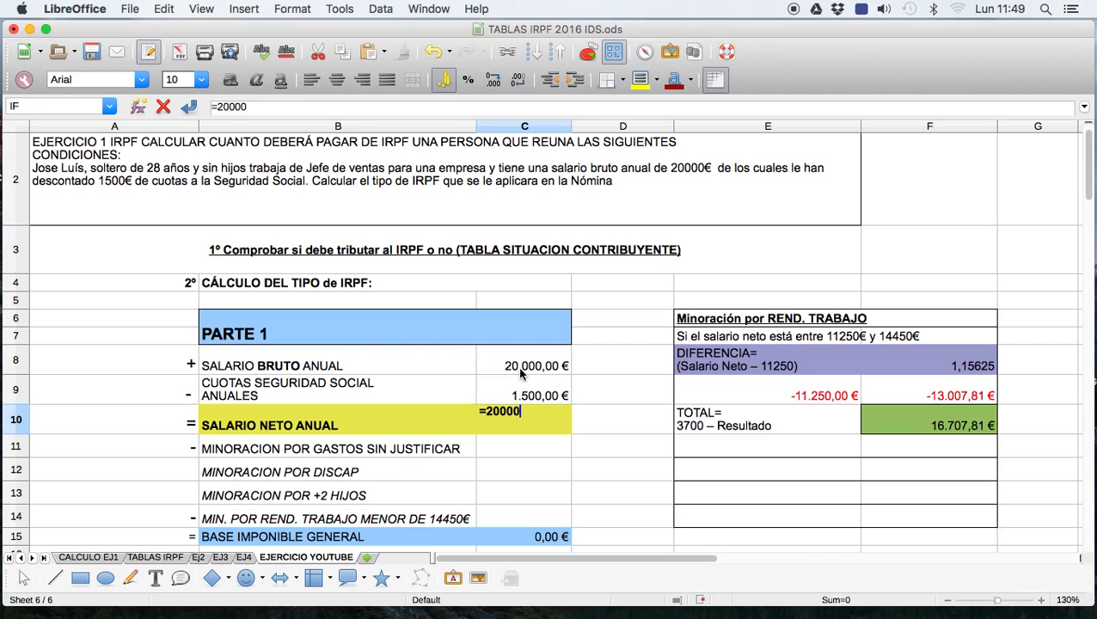
pyautogui.write('-1500')
pyautogui.press('Return')
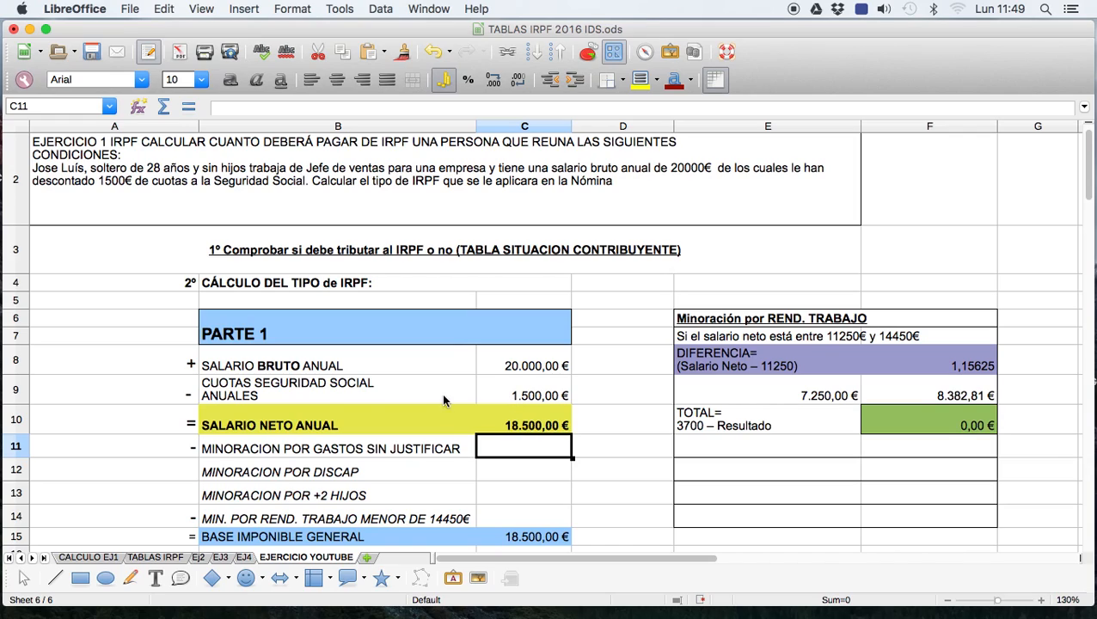
# Look up the unjustified expenses amount in TABLAS IRPF and enter 2000 as that reduction in C11 of EJERCICIO YOUTUBE
pyautogui.click(156, 558)
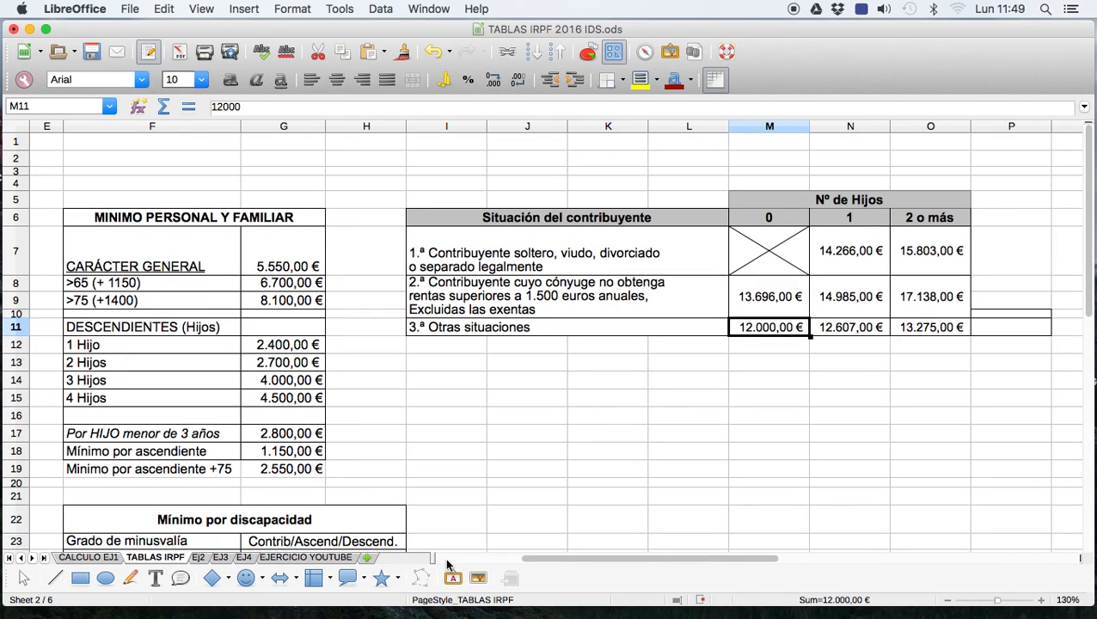
pyautogui.moveTo(576, 558); pyautogui.dragTo(429, 549)
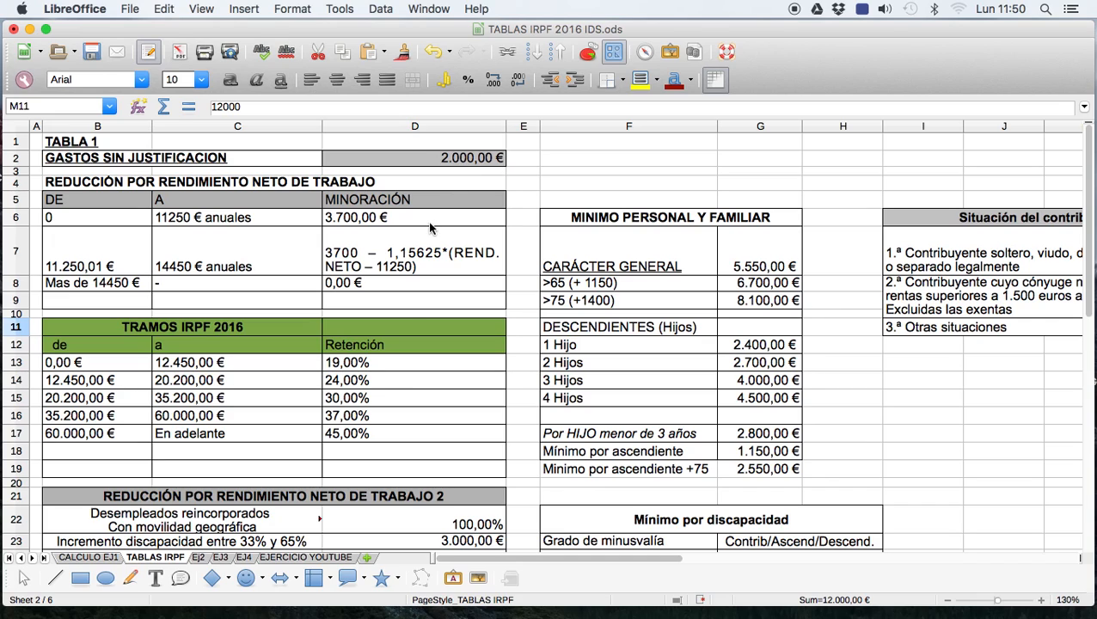
pyautogui.click(309, 558)
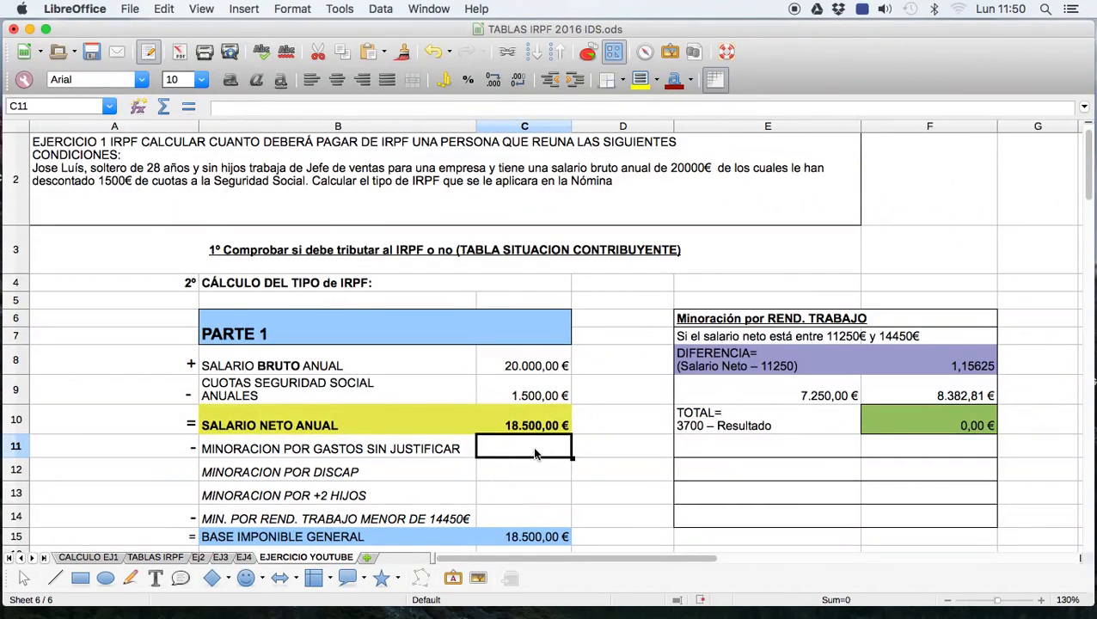
pyautogui.write('2000')
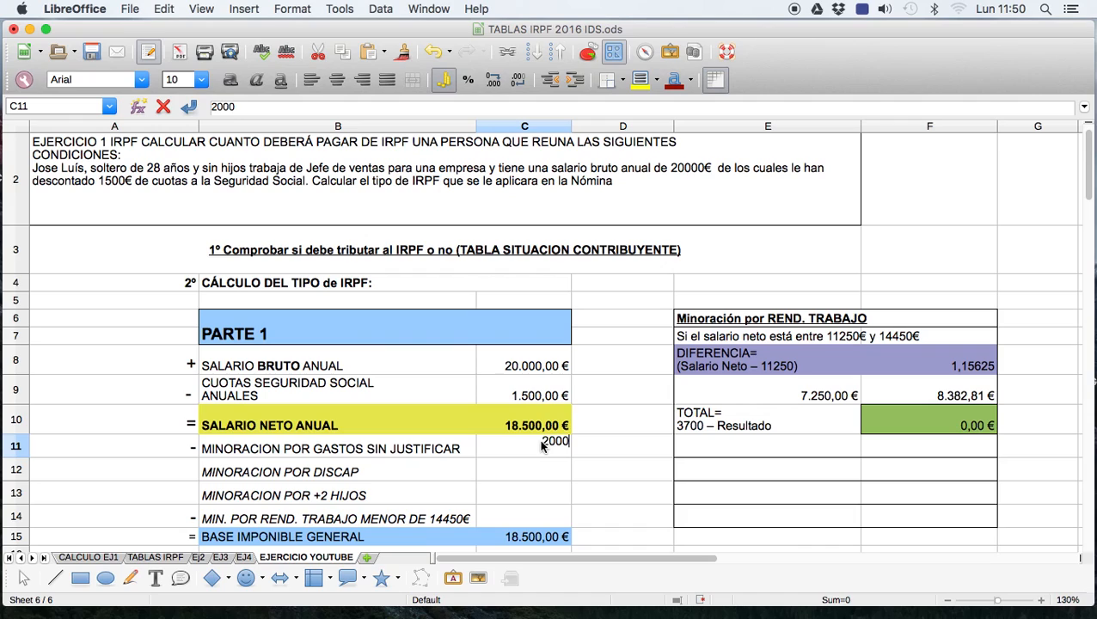
pyautogui.press('Return')
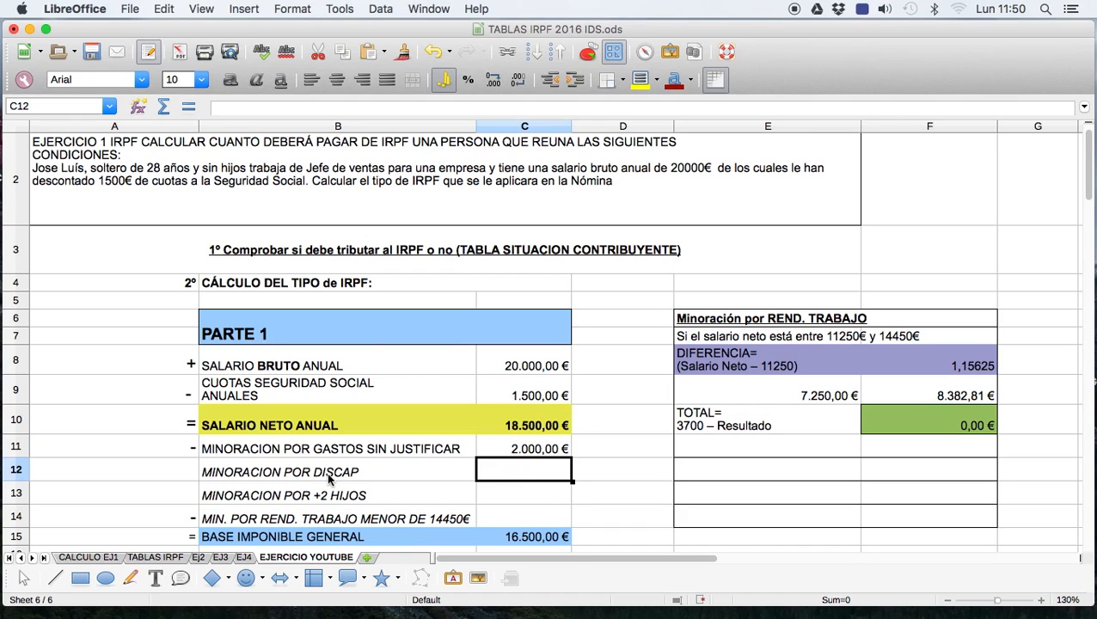
# Review the disability and descendant reductions in TABLAS IRPF, and inspect the net salary and general tax base formulas in EJERCICIO YOUTUBE
pyautogui.scroll(-1, 379, 488)
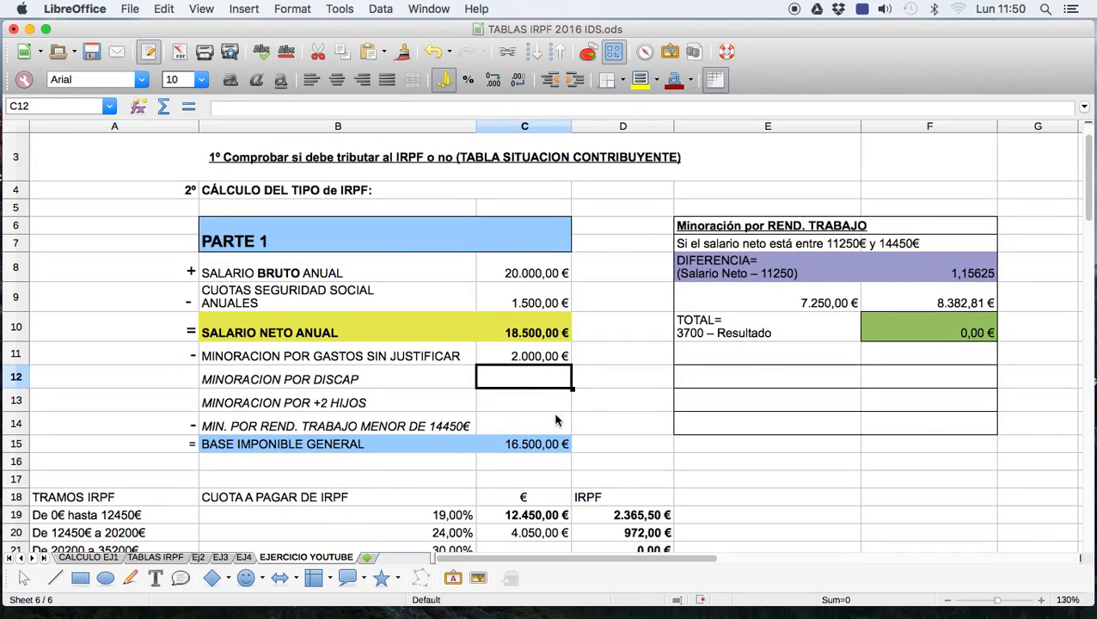
pyautogui.click(172, 558)
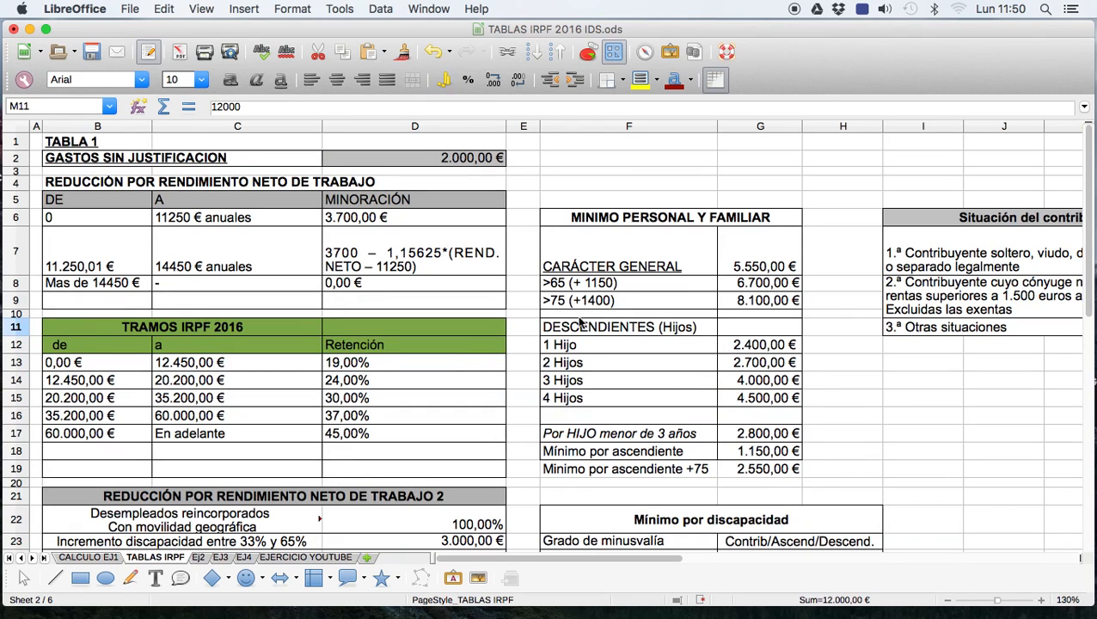
pyautogui.scroll(-4, 365, 460)
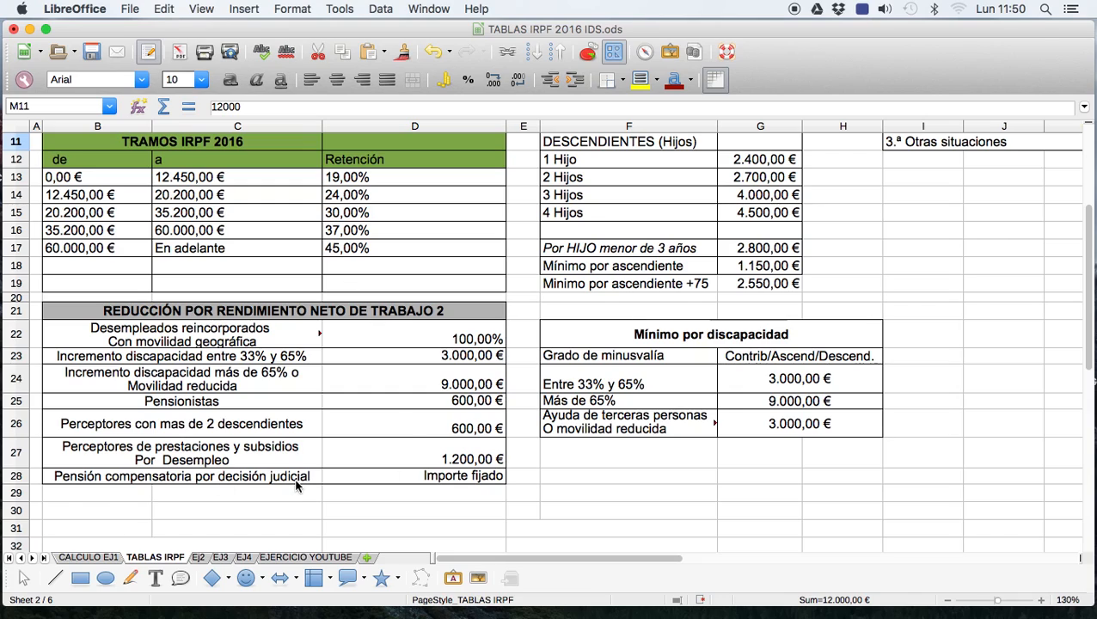
pyautogui.click(314, 558)
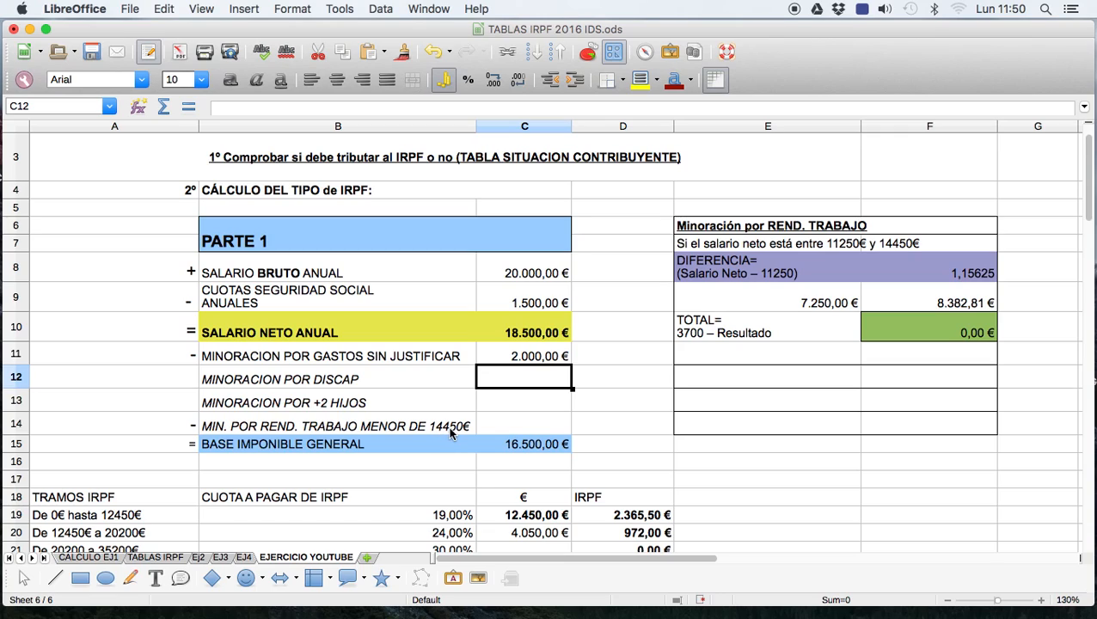
pyautogui.click(535, 329)
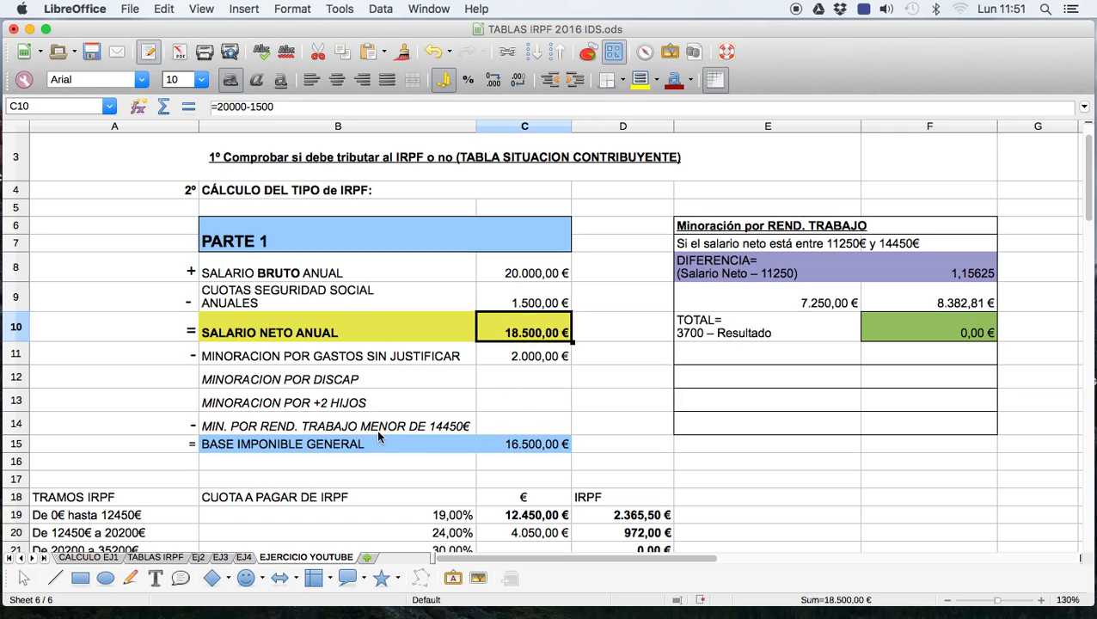
pyautogui.doubleClick(529, 445)
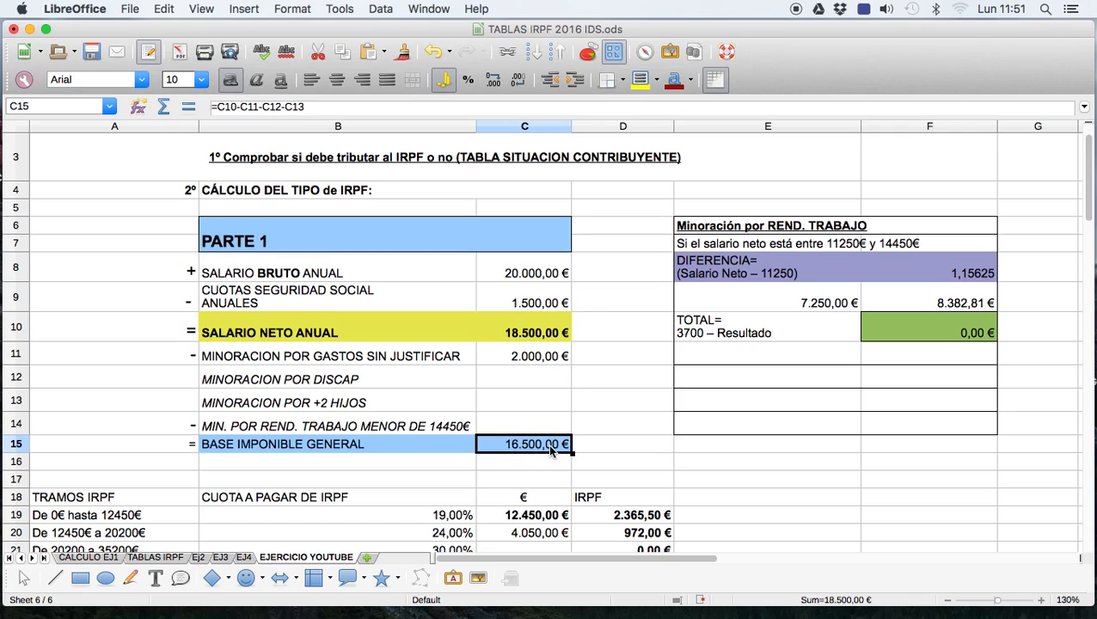
pyautogui.press('Return')
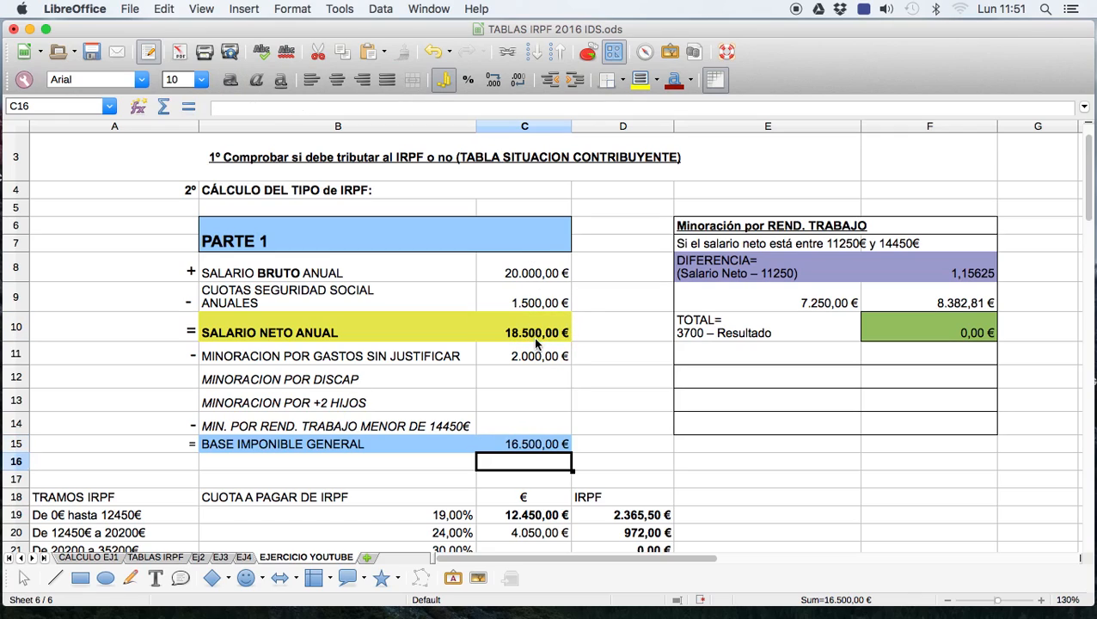
pyautogui.click(524, 447)
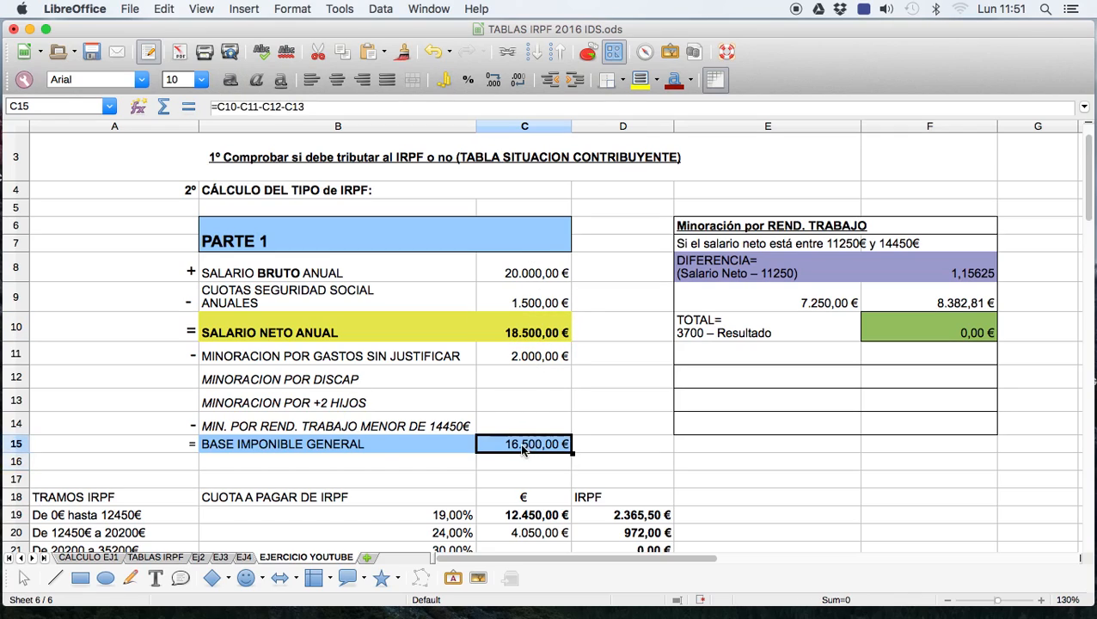
# Clear the euro amounts of the first two IRPF brackets, in C19 and C20
pyautogui.click(547, 515)
pyautogui.press('Delete')
pyautogui.click(543, 534)
pyautogui.press('Delete')
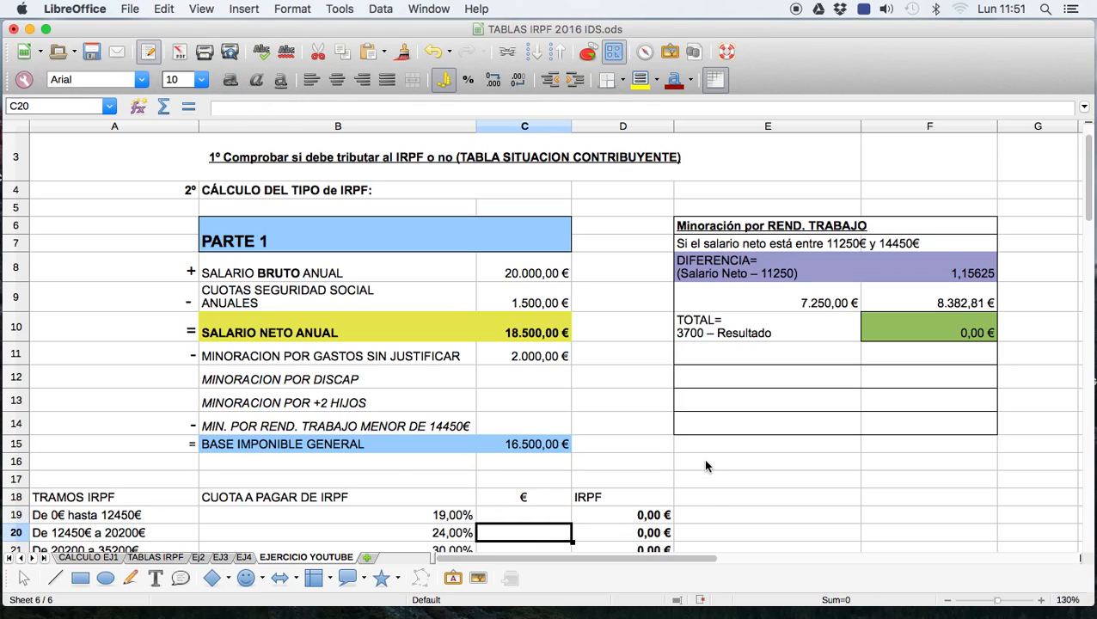
# Check the 2016 IRPF brackets in TABLAS IRPF and enter 12450 as the first bracket's euro amount in C19 of EJERCICIO YOUTUBE
pyautogui.scroll(-4, 710, 464)
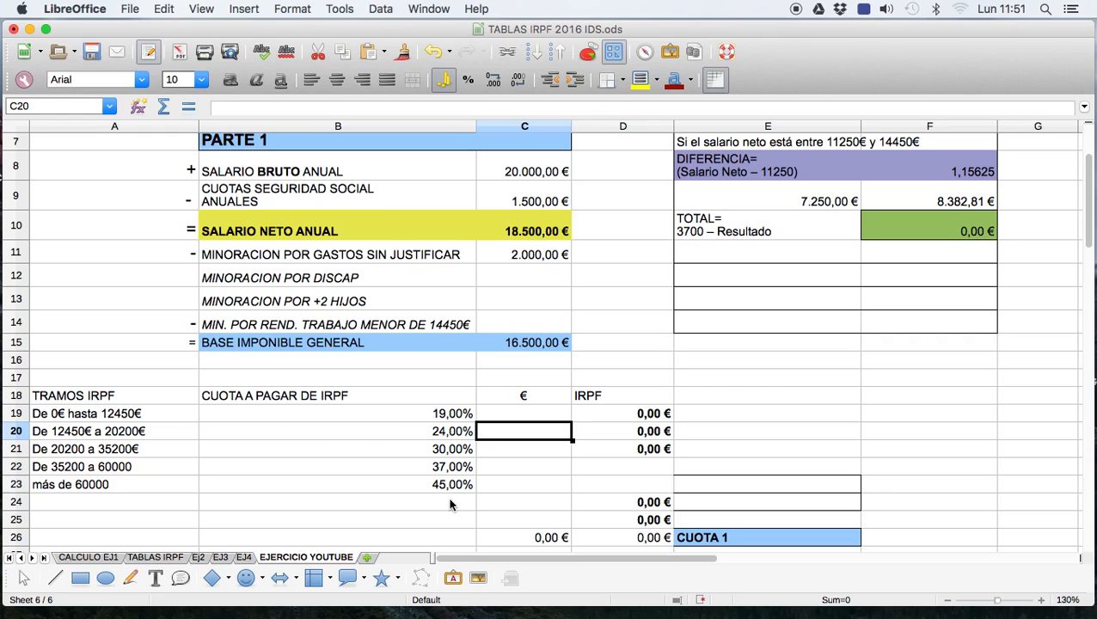
pyautogui.click(169, 556)
pyautogui.scroll(3, 157, 364)
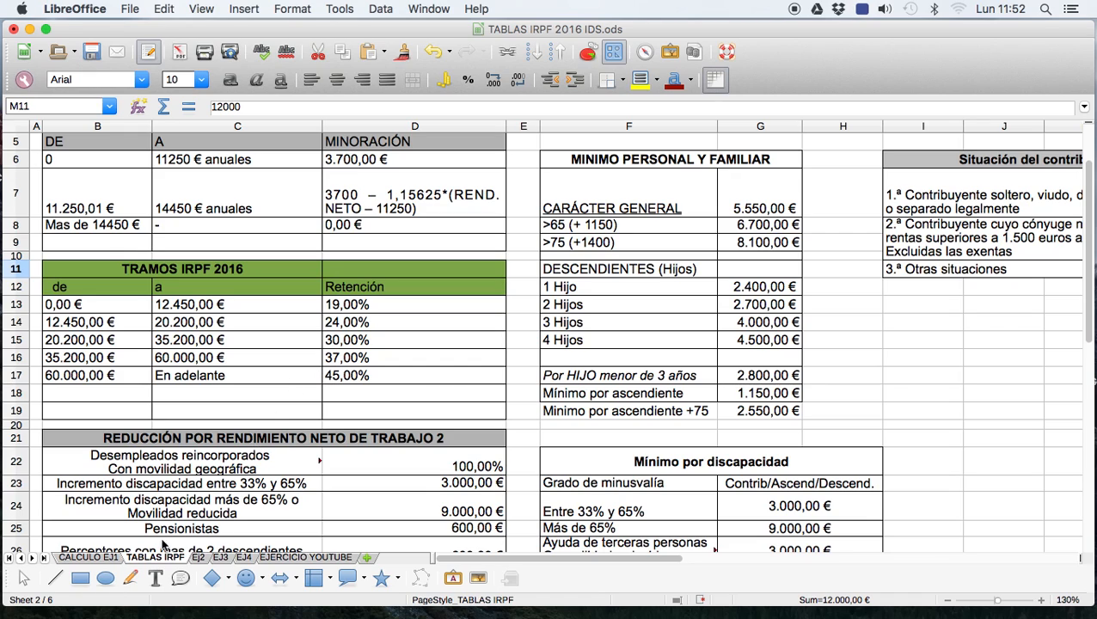
pyautogui.click(325, 559)
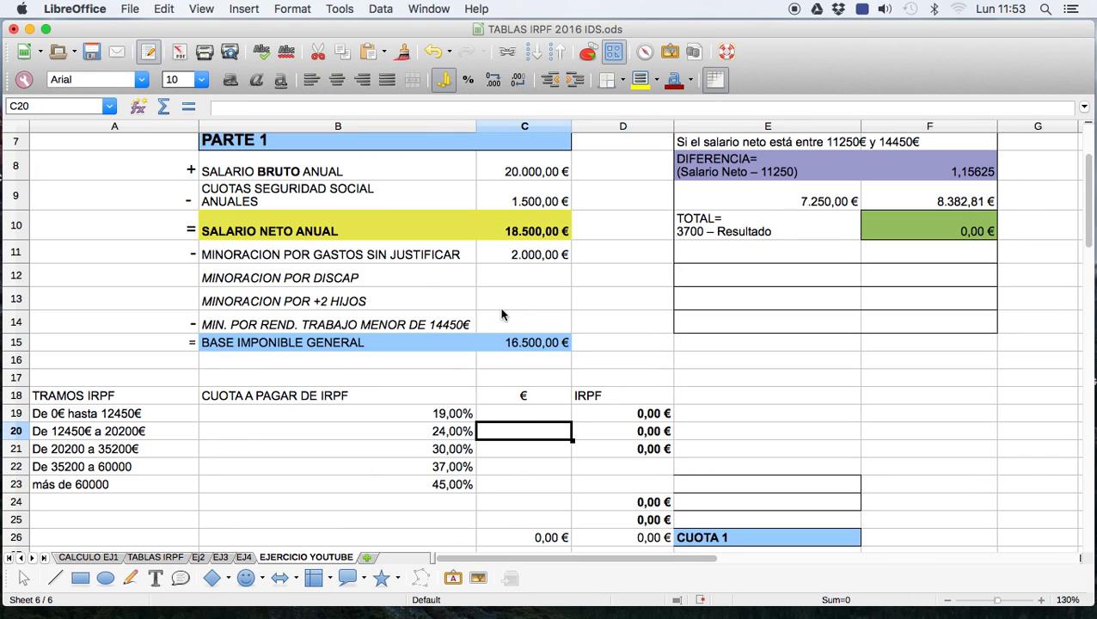
pyautogui.click(506, 413)
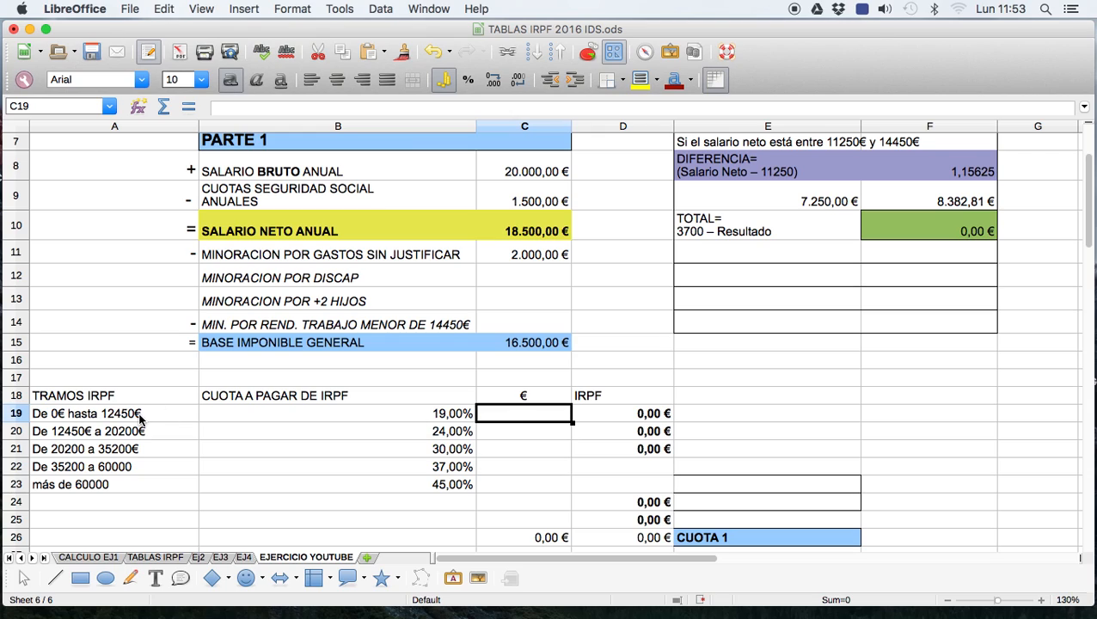
pyautogui.write('12450')
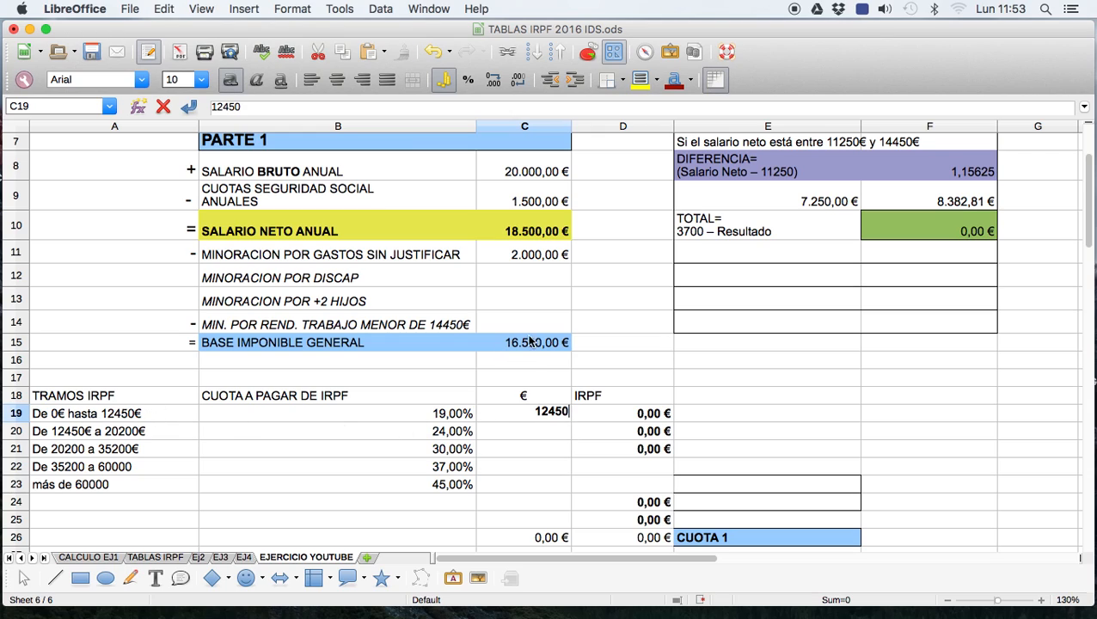
pyautogui.press('Return')
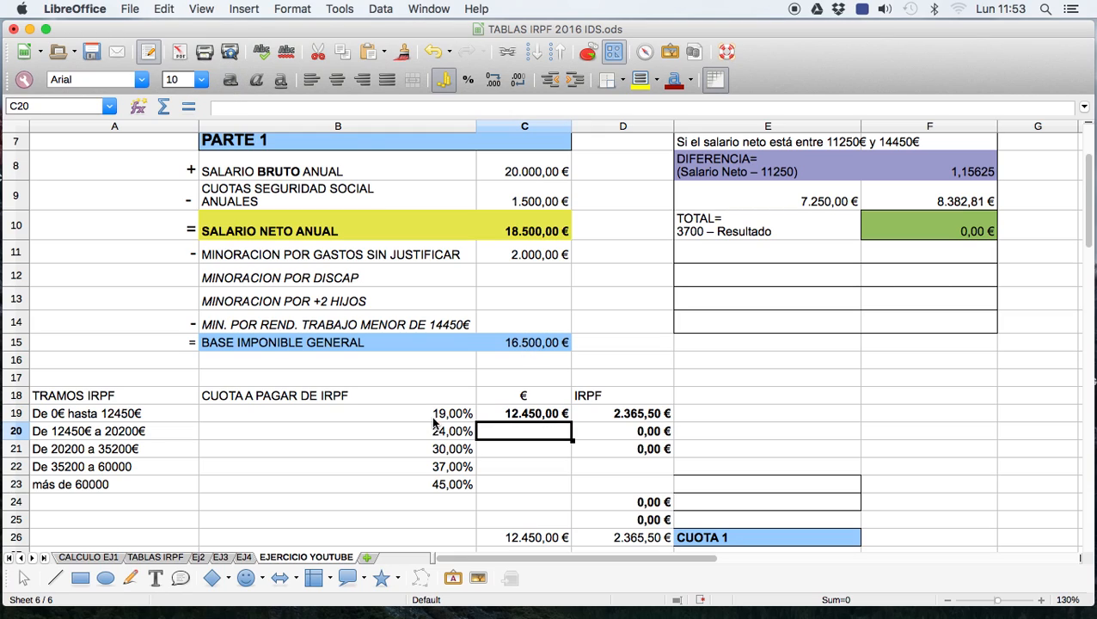
# Examine how the first bracket's IRPF in D19 is calculated from its euro amount and percentage
pyautogui.click(519, 416)
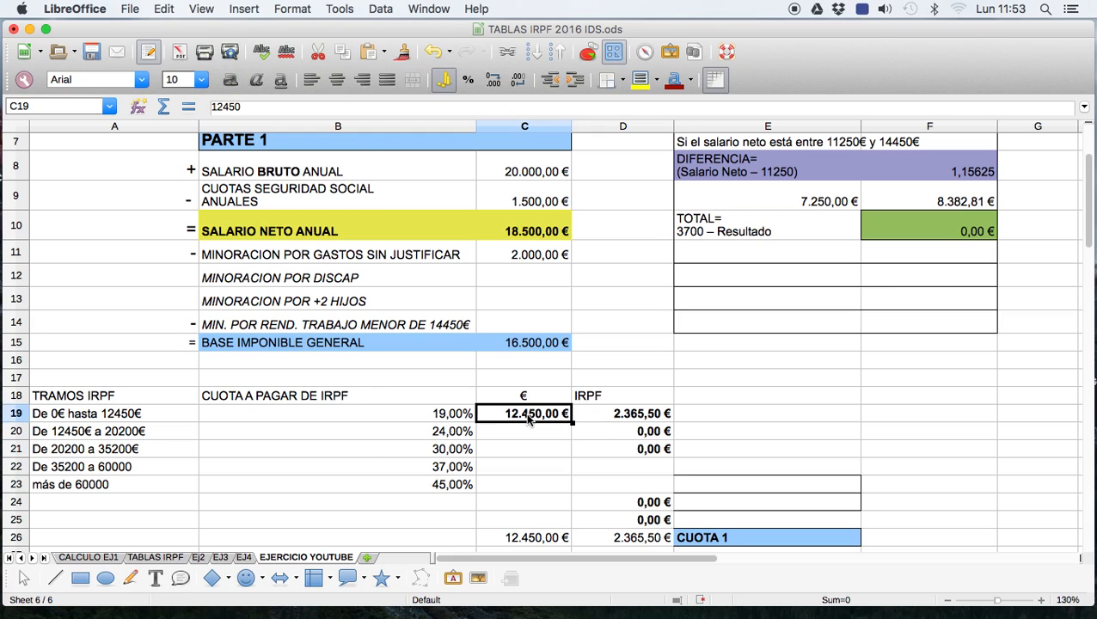
pyautogui.click(645, 418)
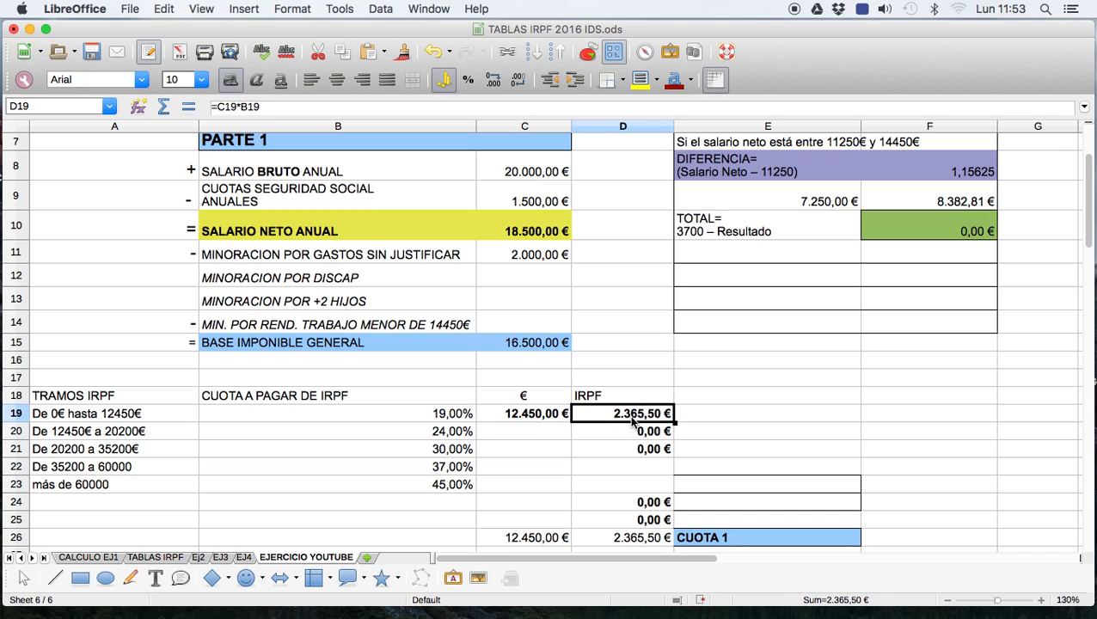
pyautogui.click(532, 418)
pyautogui.click(454, 417)
pyautogui.click(616, 419)
pyautogui.doubleClick(615, 419)
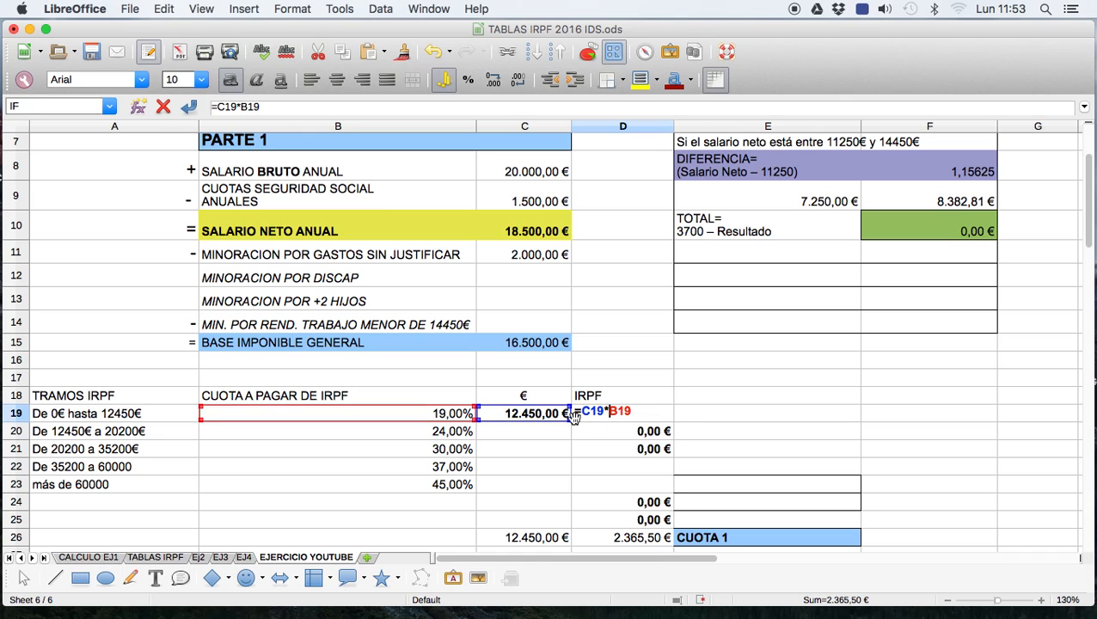
pyautogui.press('Return')
pyautogui.click(631, 418)
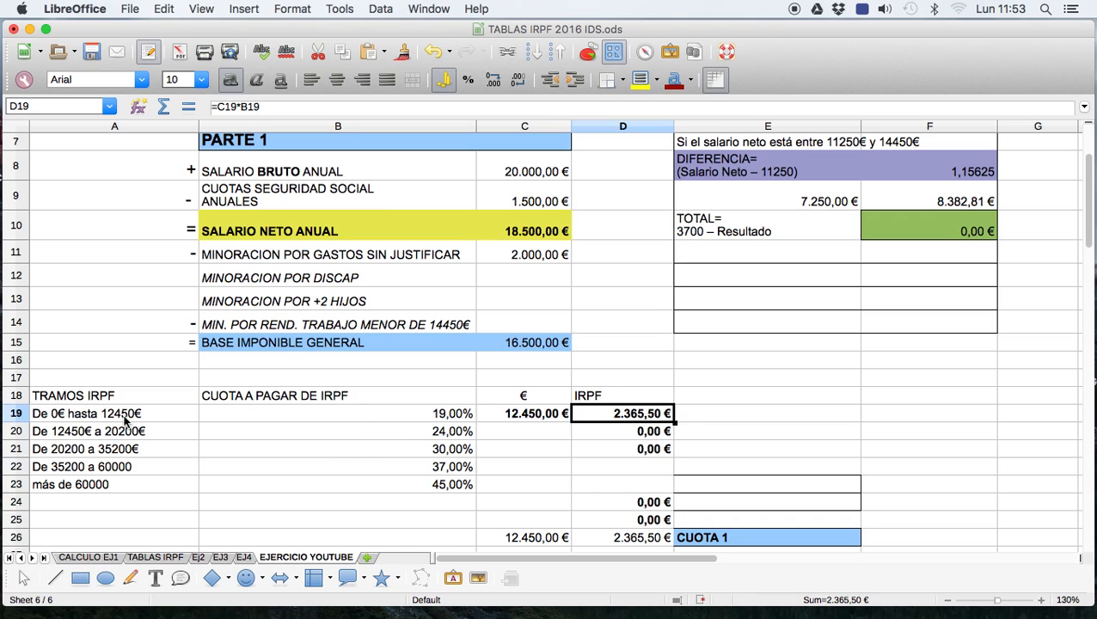
pyautogui.click(529, 346)
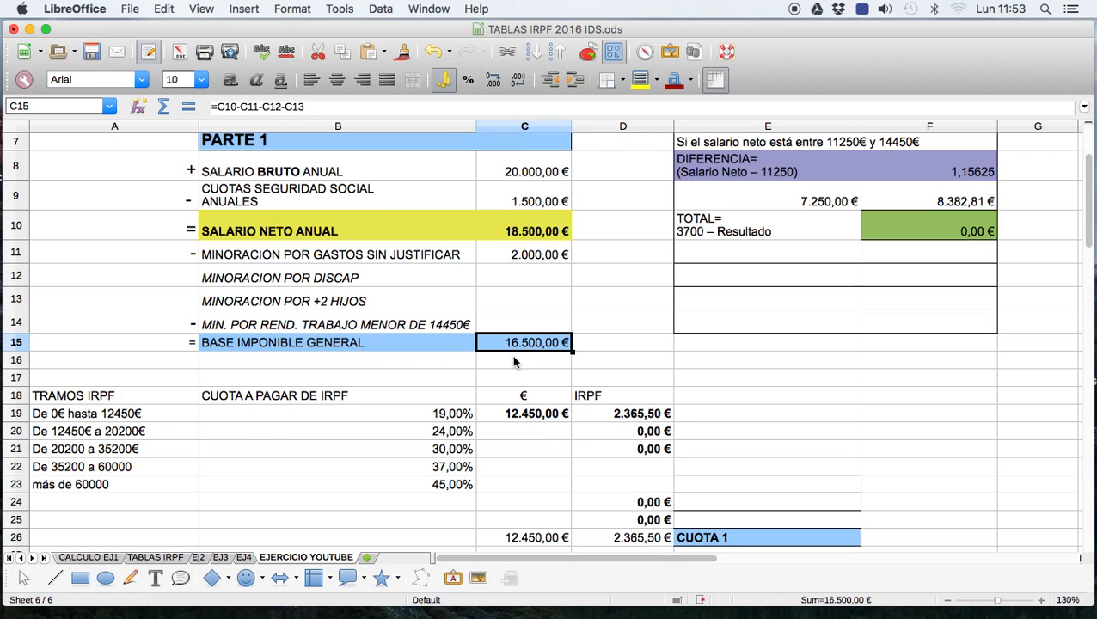
pyautogui.click(542, 436)
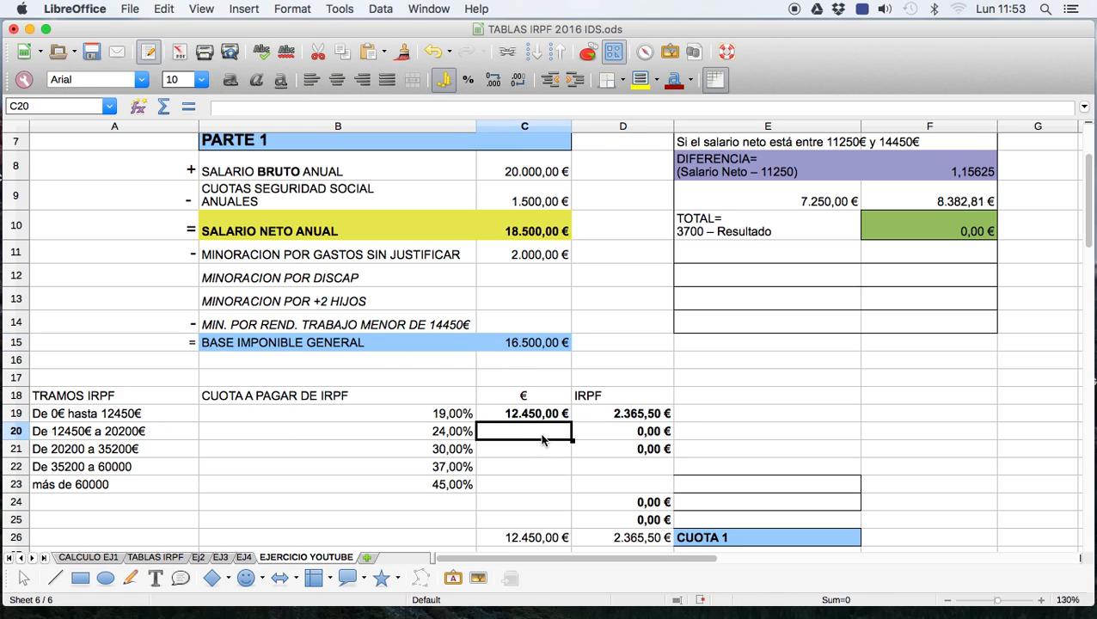
pyautogui.write('=16500-')
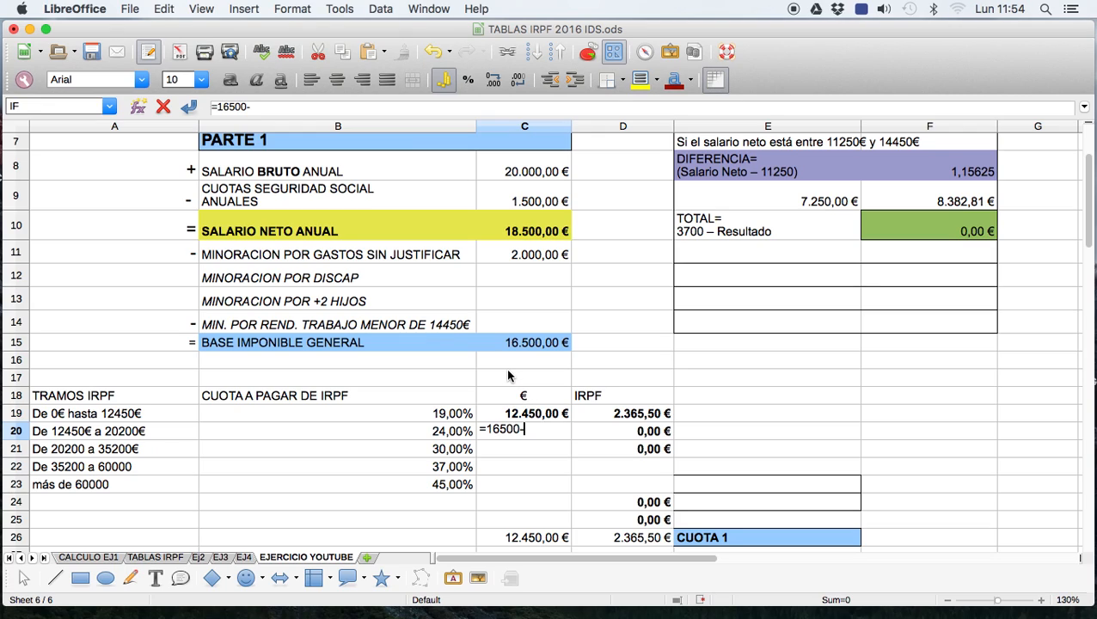
pyautogui.write('1245')
pyautogui.write('0')
pyautogui.press('Return')
# Review the second bracket's amount, rate and IRPF formula, compare both brackets' IRPF, and inspect the CUOTA 1 sum in D26
pyautogui.click(531, 434)
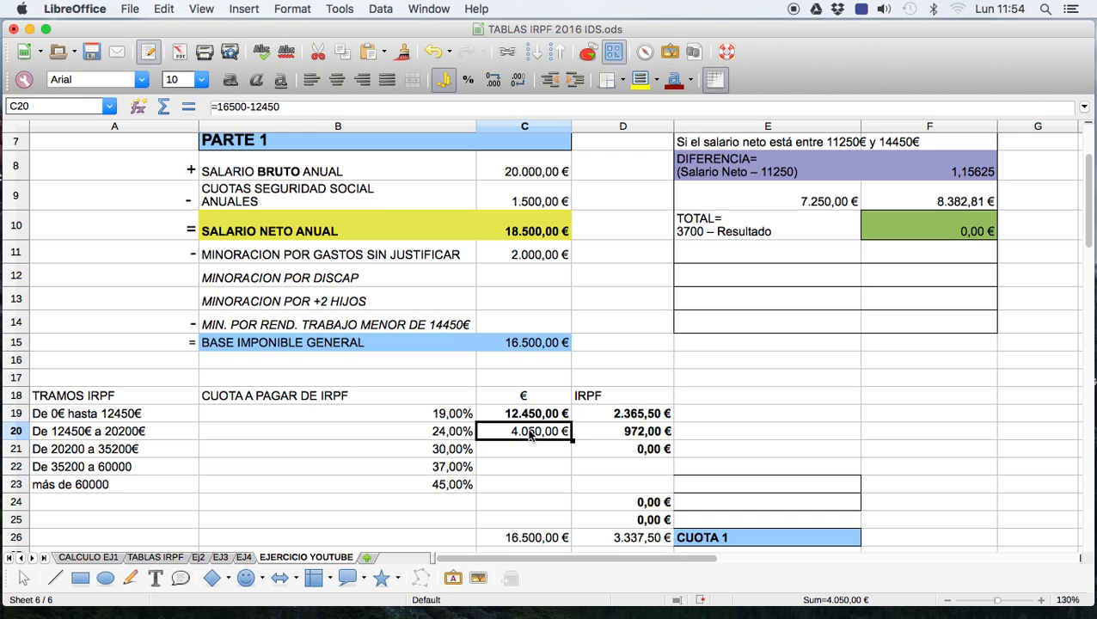
pyautogui.click(446, 435)
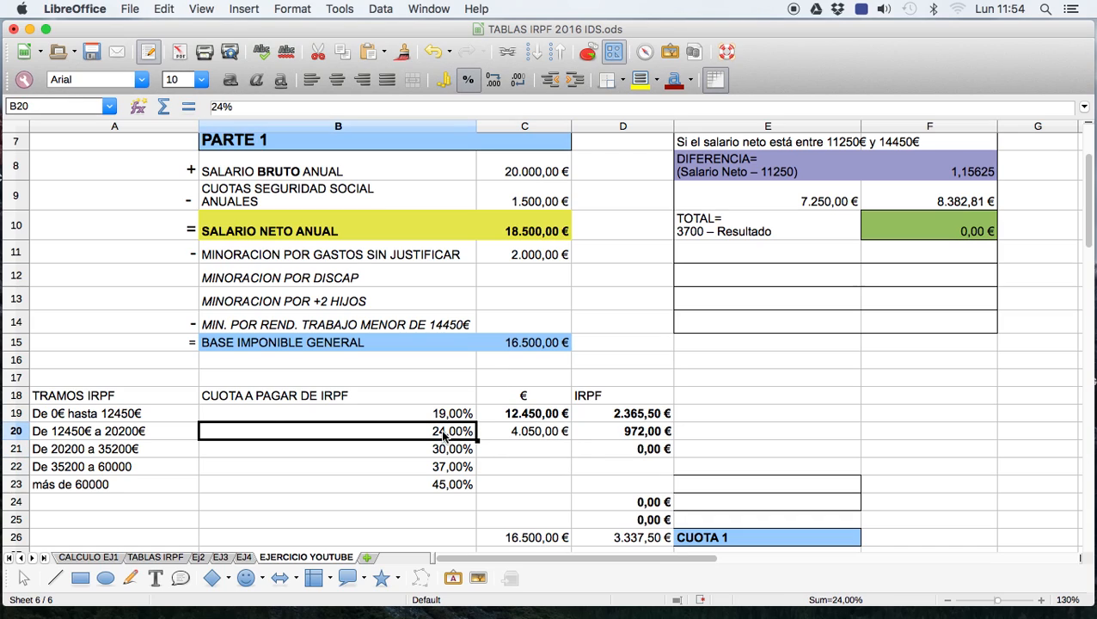
pyautogui.click(636, 433)
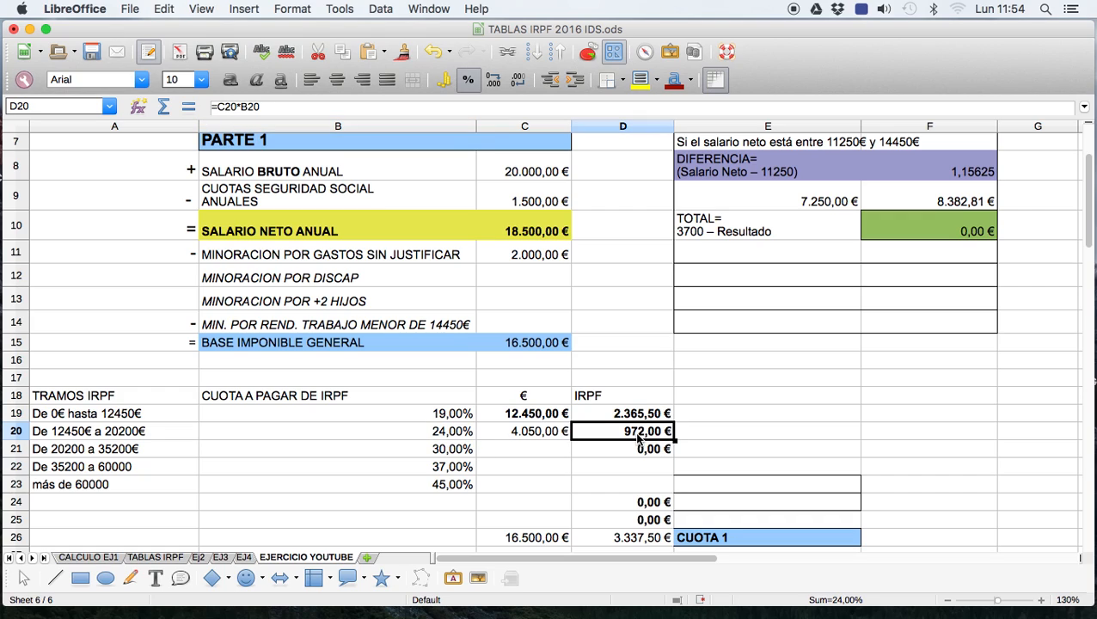
pyautogui.click(640, 415)
pyautogui.click(641, 432)
pyautogui.click(642, 415)
pyautogui.click(647, 434)
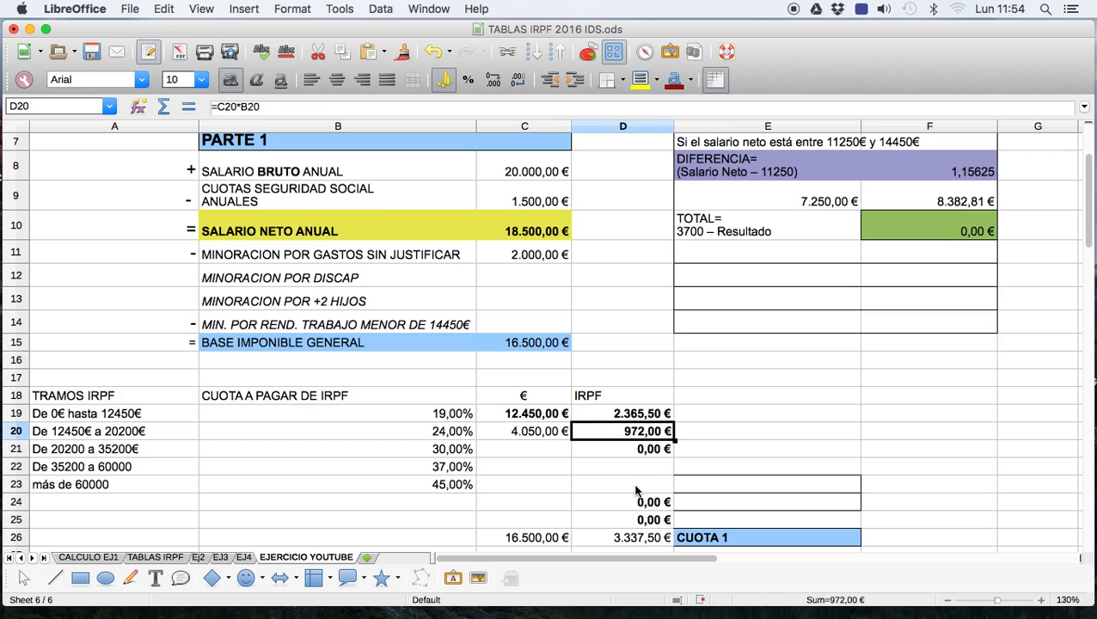
pyautogui.click(638, 540)
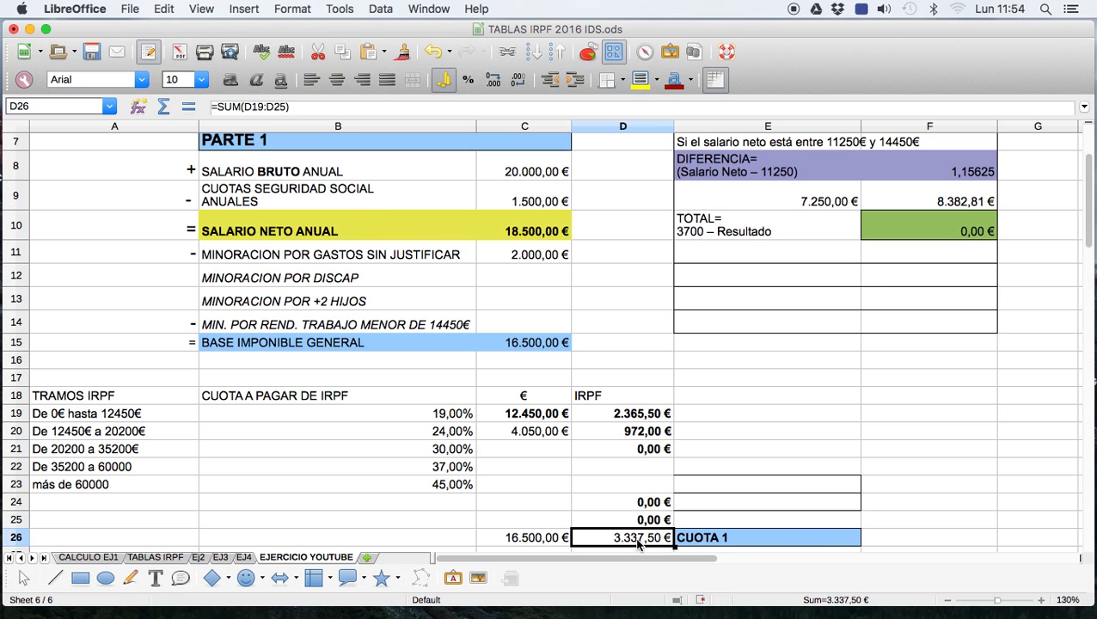
pyautogui.scroll(-2, 641, 533)
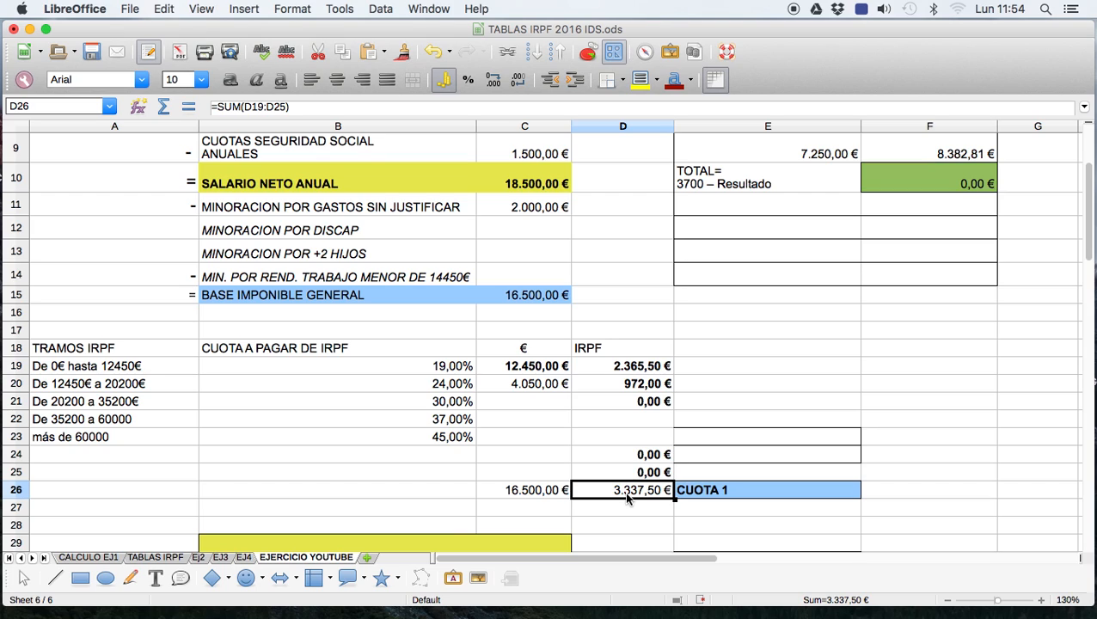
pyautogui.scroll(-1, 628, 499)
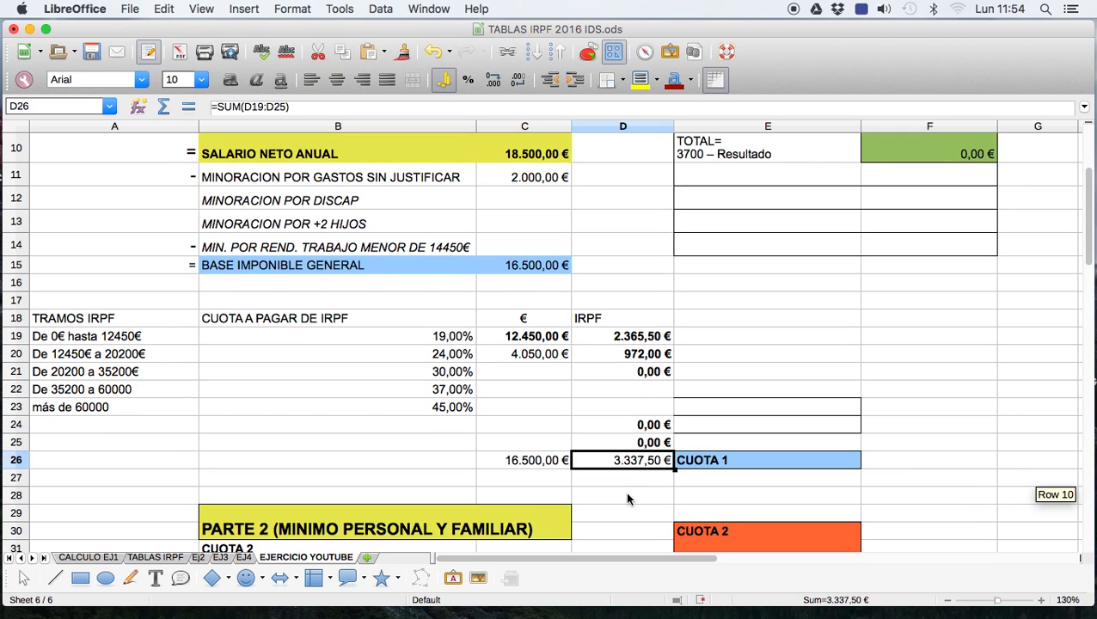